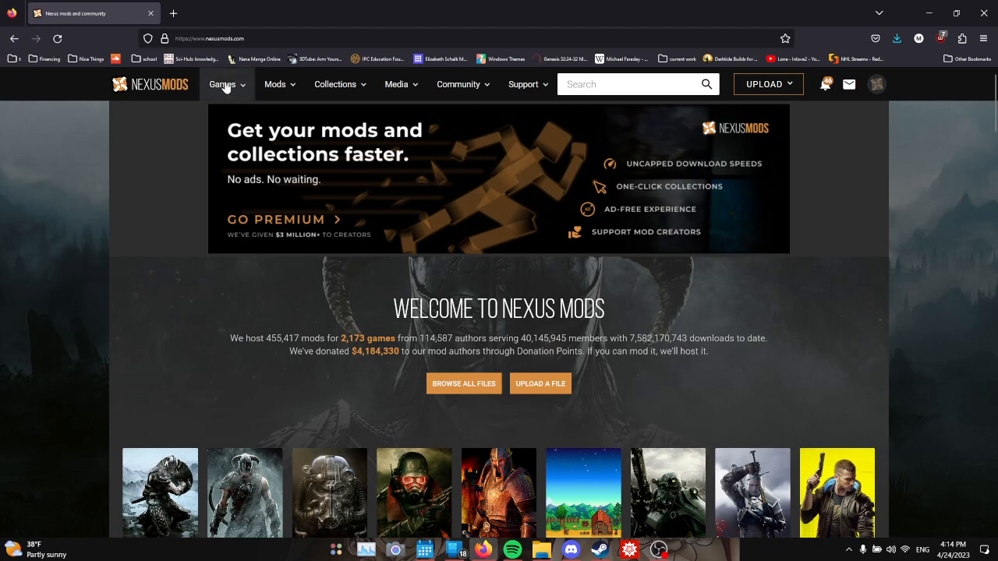
Open the Warhammer 40,000: Darktide game page and list its all-time popular mods.
{"action": "left_click", "coordinate": [220, 85]}
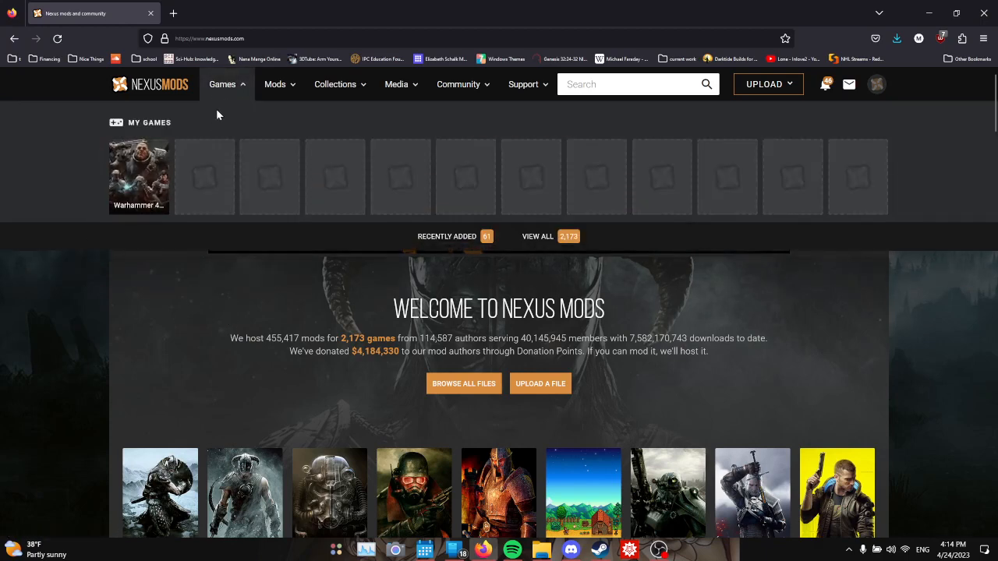
{"action": "left_click", "coordinate": [141, 193]}
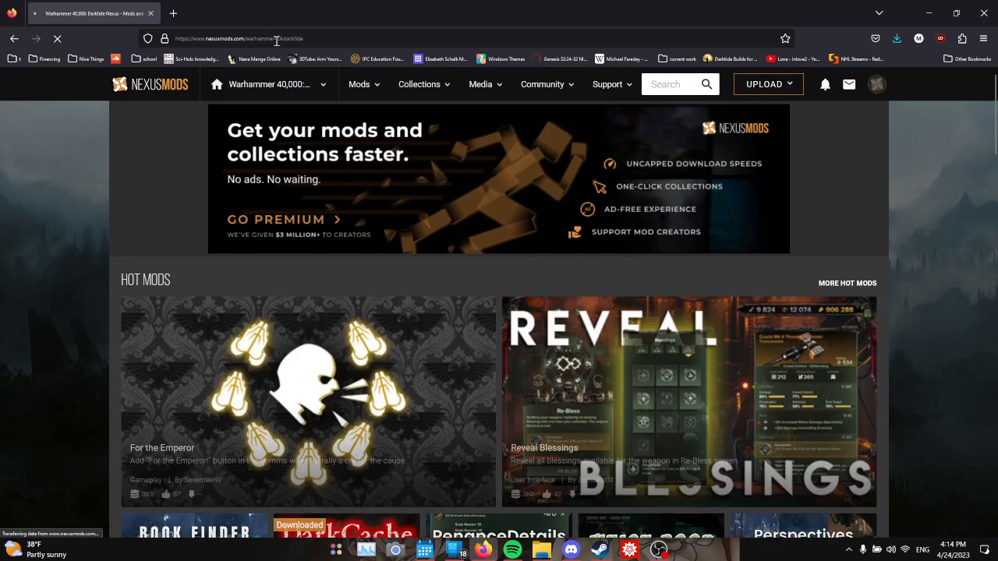
{"action": "middle_click", "coordinate": [81, 171]}
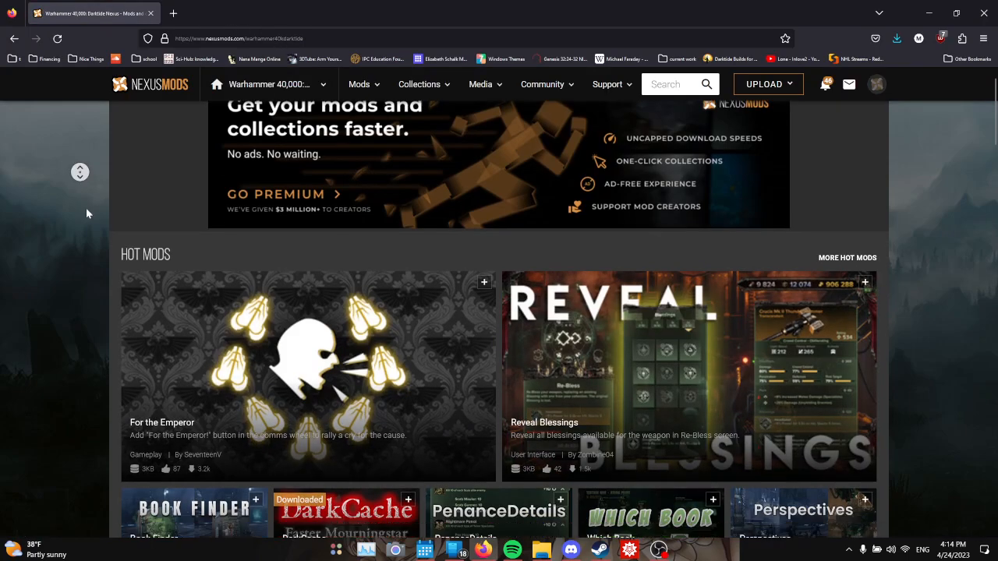
{"action": "middle_click", "coordinate": [83, 270]}
{"action": "middle_click", "coordinate": [83, 286]}
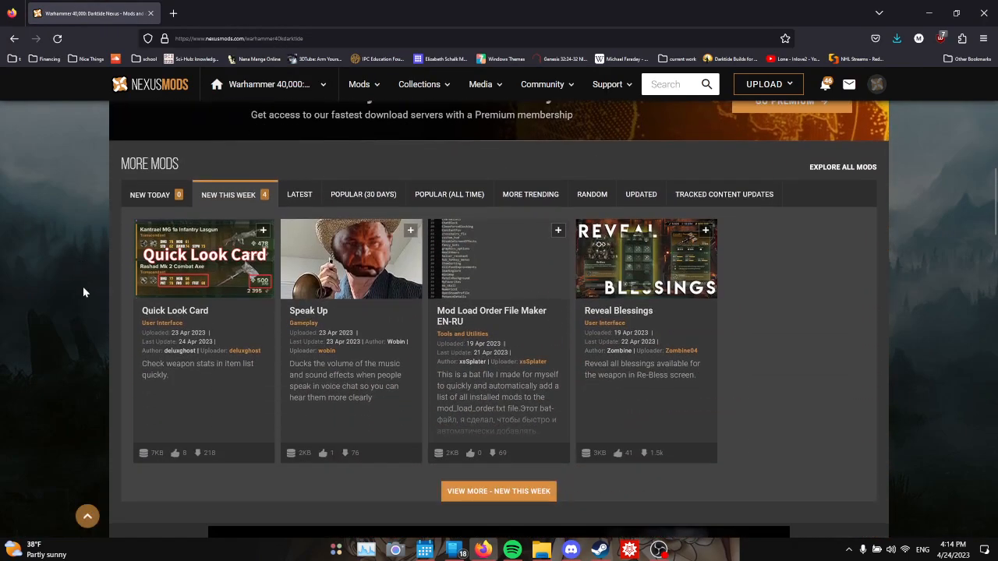
{"action": "left_click", "coordinate": [437, 194]}
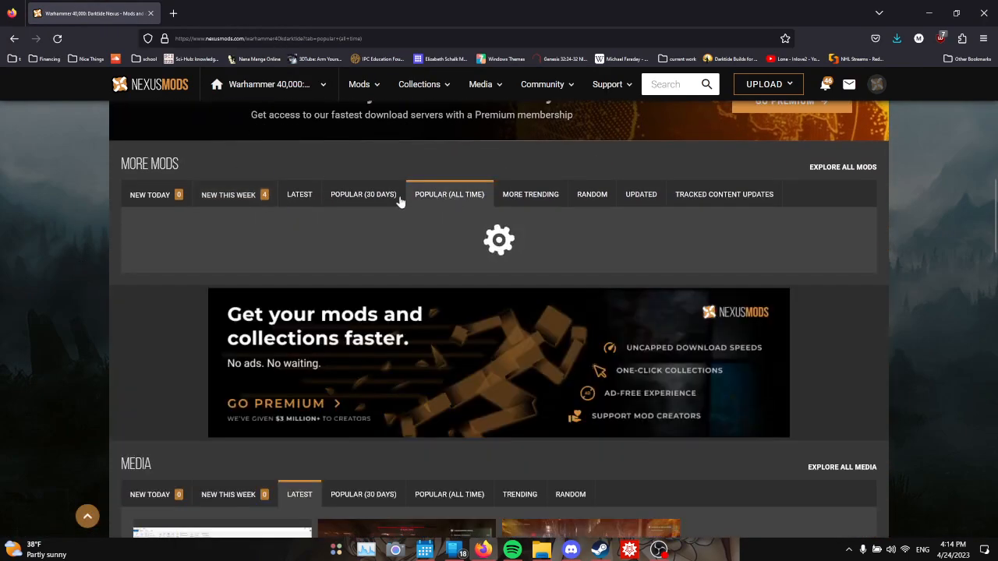
{"action": "scroll", "coordinate": [347, 227], "scroll_direction": "down", "scroll_amount": 2}
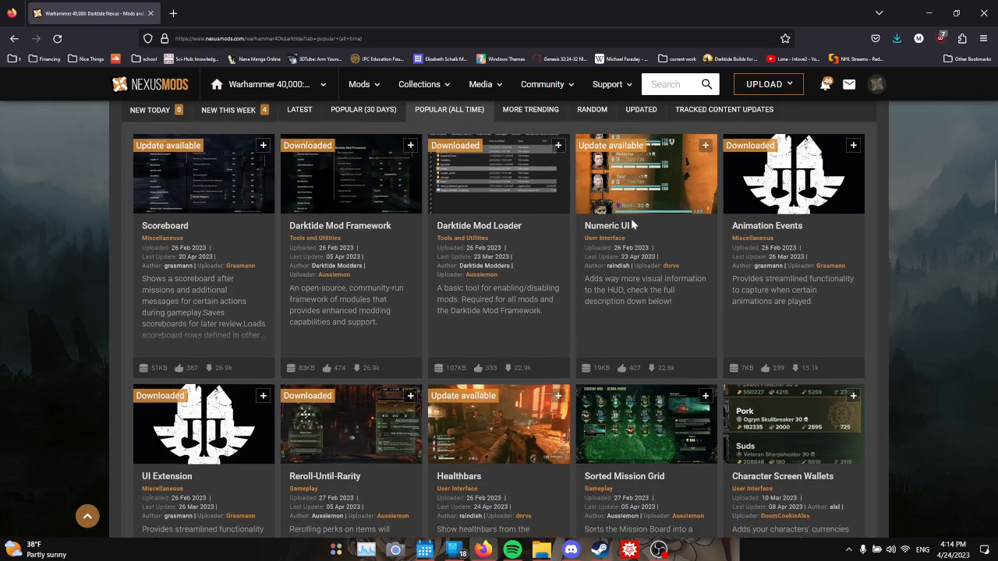
Open the Darktide Mod Loader, Darktide Mod Framework, Animation Events and UI Extension pages in separate tabs, ending on the Mod Loader page.
{"action": "middle_click", "coordinate": [479, 201]}
{"action": "left_click", "coordinate": [138, 5]}
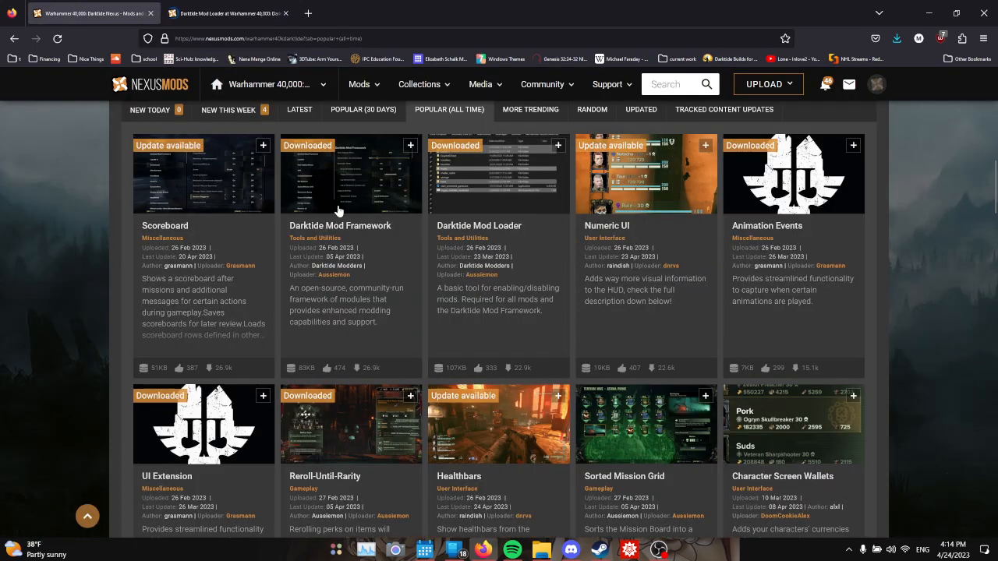
{"action": "key", "text": "ctrl+Tab"}
{"action": "left_click", "coordinate": [88, 5]}
{"action": "middle_click", "coordinate": [782, 195]}
{"action": "left_click", "coordinate": [88, 8]}
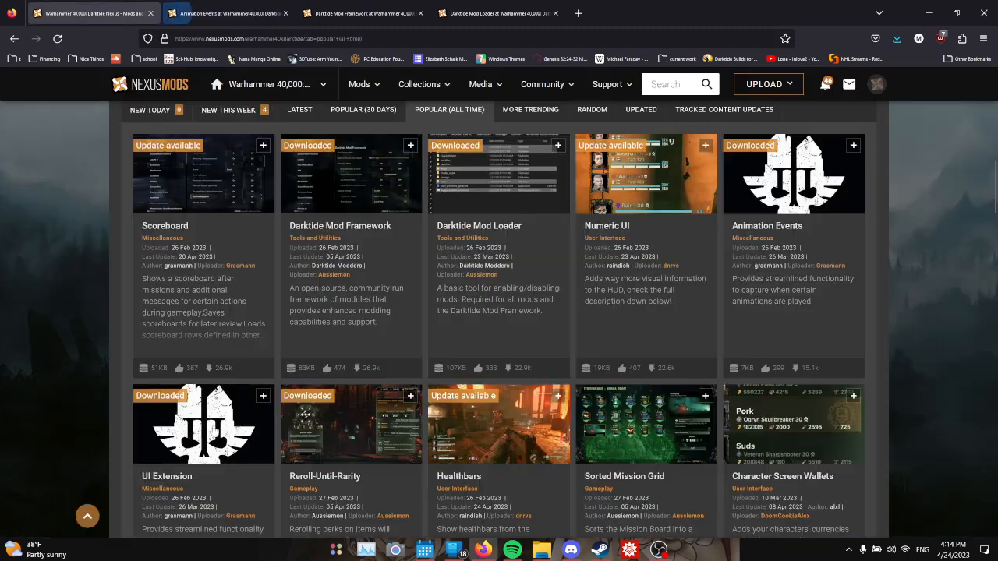
{"action": "middle_click", "coordinate": [212, 433]}
{"action": "key", "text": "ctrl+Tab"}
{"action": "key", "text": "ctrl+Tab"}
{"action": "key", "text": "ctrl+Tab"}
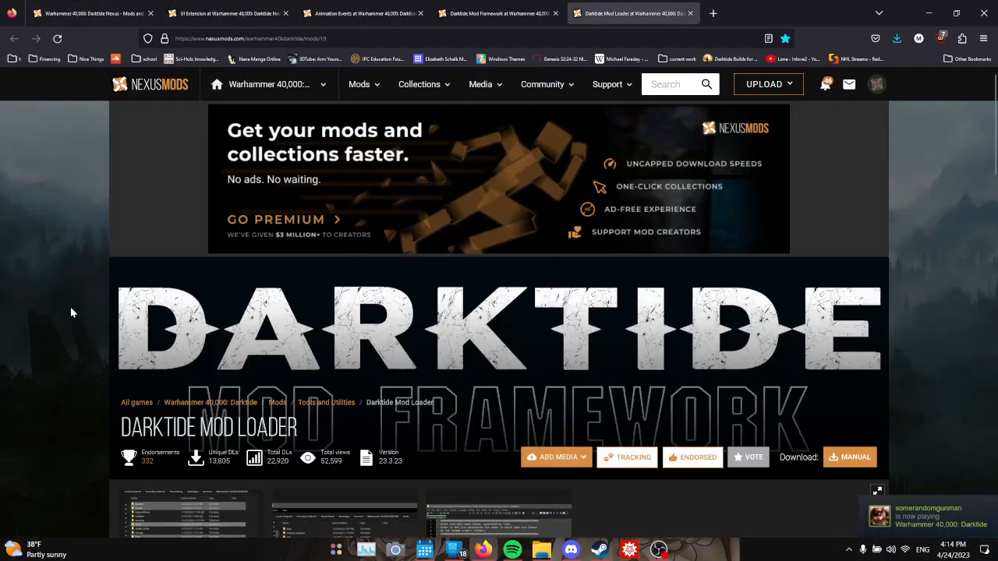
Start the manual download of Darktide Mod Loader using the free slow option.
{"action": "scroll", "coordinate": [71, 312], "scroll_direction": "down", "scroll_amount": 3}
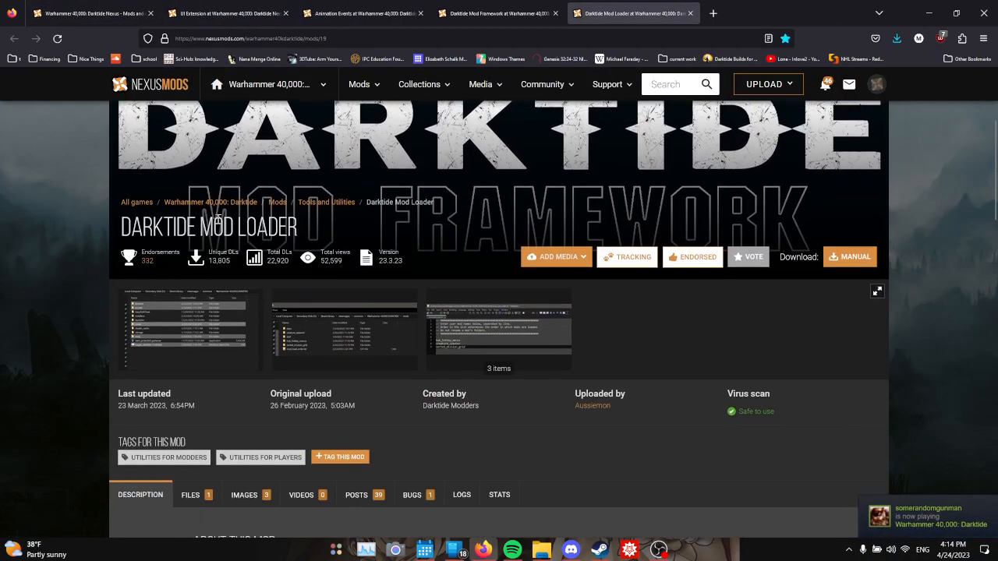
{"action": "left_click_drag", "start_coordinate": [122, 227], "coordinate": [304, 234]}
{"action": "left_click", "coordinate": [388, 223]}
{"action": "left_click", "coordinate": [854, 257]}
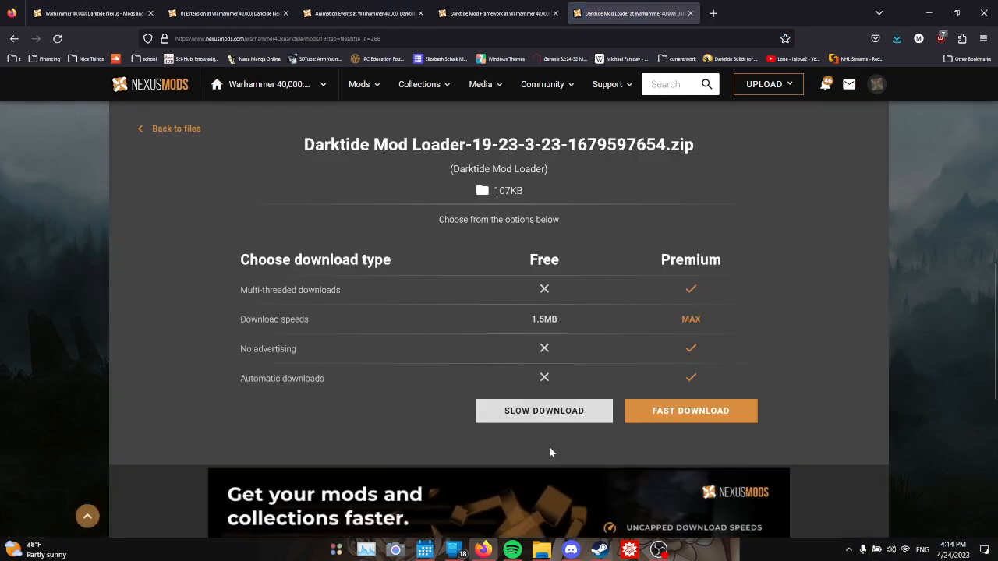
{"action": "left_click", "coordinate": [544, 411]}
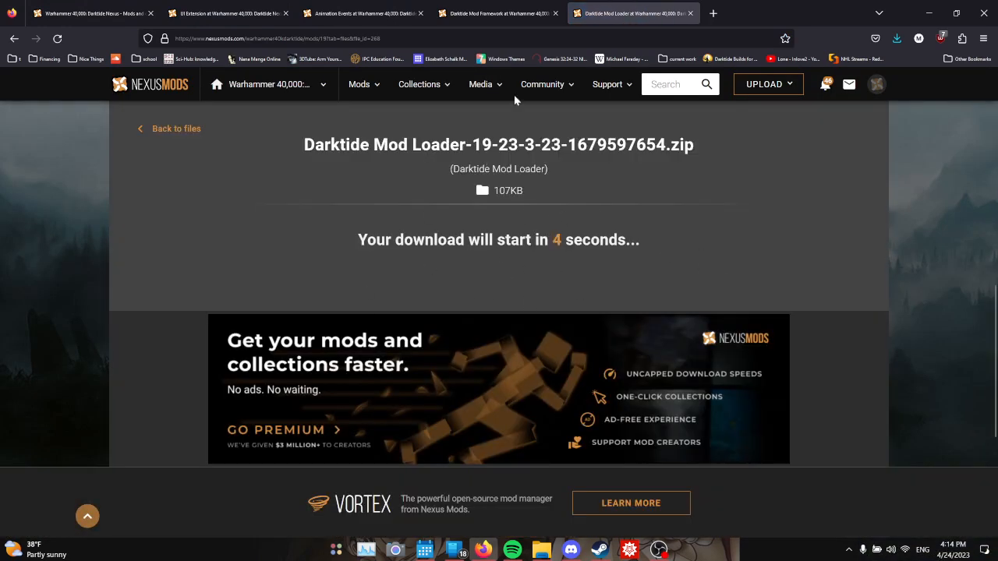
Request the Darktide Mod Framework's manual download and save the Mod Loader zip in the Darktide modding folder, replacing the existing copy.
{"action": "key", "text": "ctrl+shift+Tab"}
{"action": "left_click", "coordinate": [855, 463]}
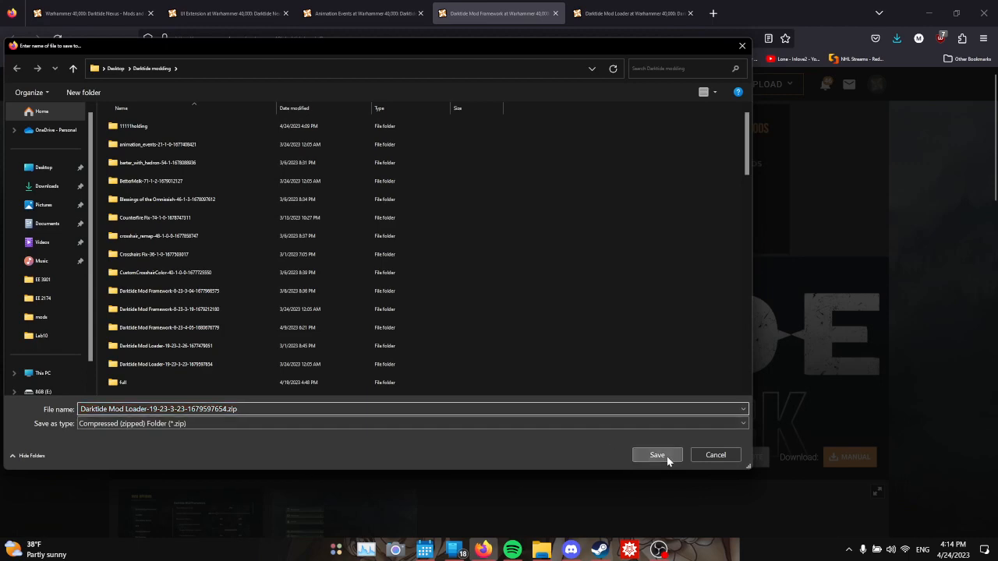
{"action": "left_click", "coordinate": [667, 459]}
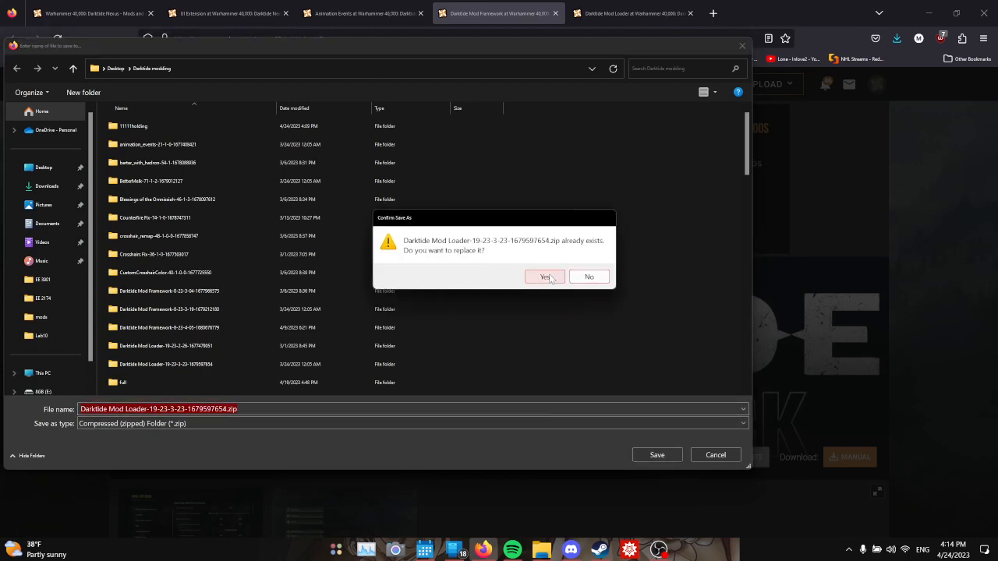
{"action": "left_click", "coordinate": [547, 277]}
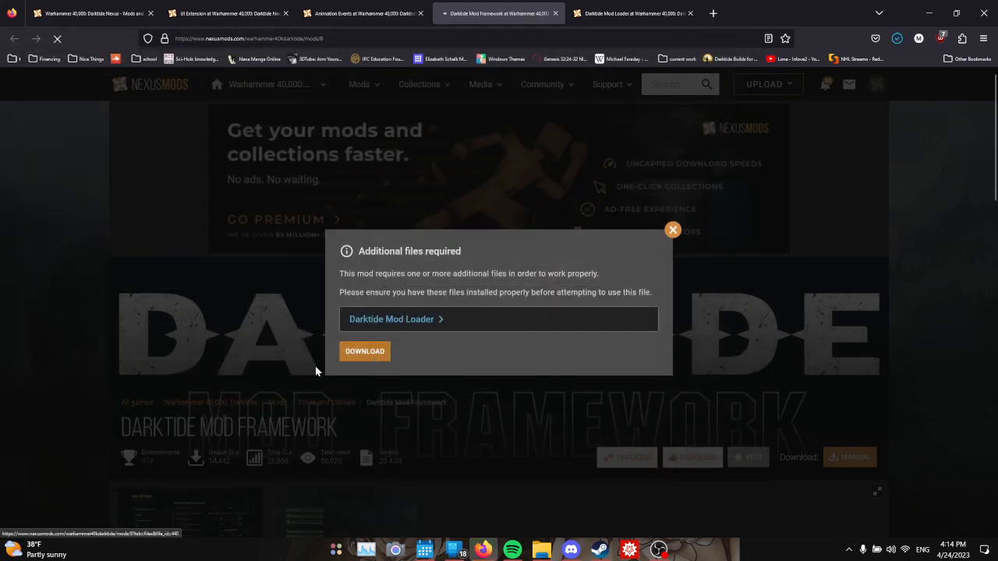
Download Darktide Mod Framework with the slow option and save its zip in the Darktide modding folder, replacing the existing copy.
{"action": "left_click", "coordinate": [375, 357]}
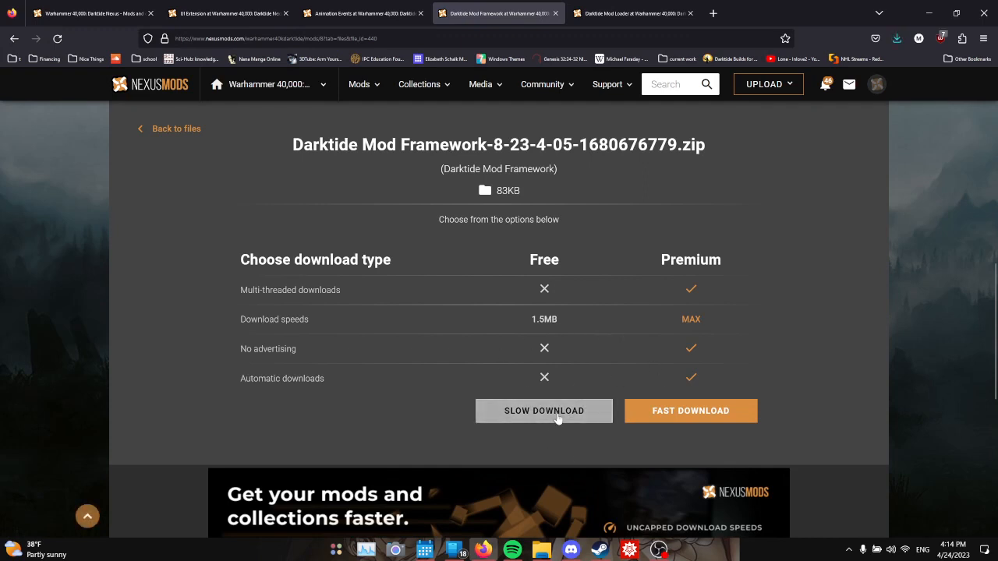
{"action": "left_click", "coordinate": [543, 413]}
{"action": "key", "text": "ctrl+shift+Tab"}
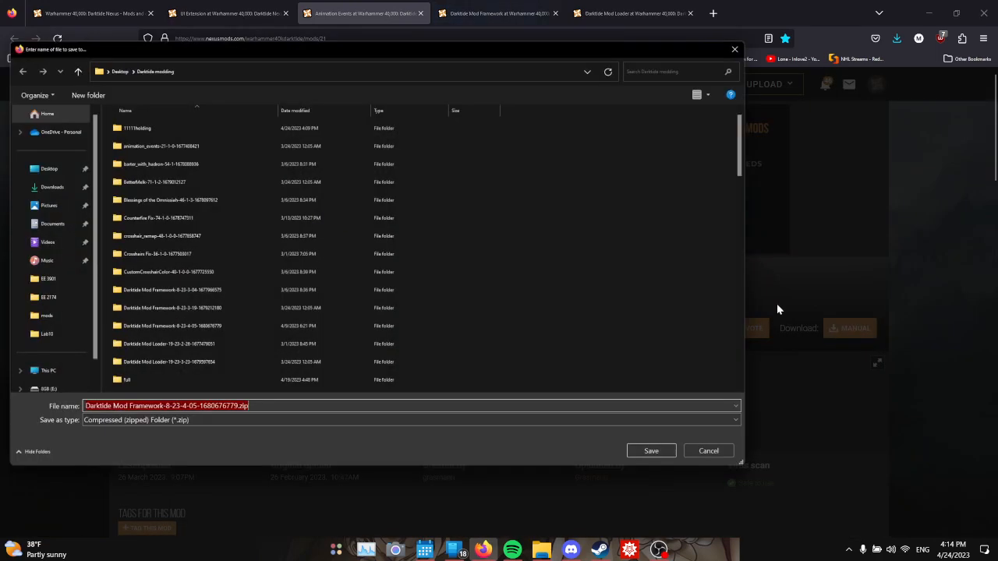
{"action": "left_click", "coordinate": [656, 454]}
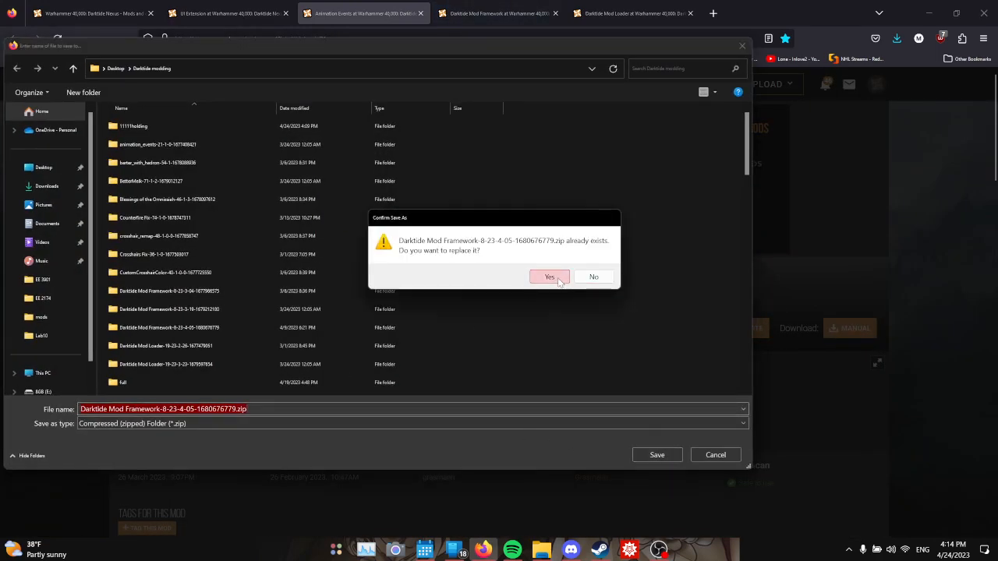
{"action": "left_click", "coordinate": [549, 276]}
Start the slow download of the Animation Events zip and close the UI Extension tab.
{"action": "left_click", "coordinate": [365, 352]}
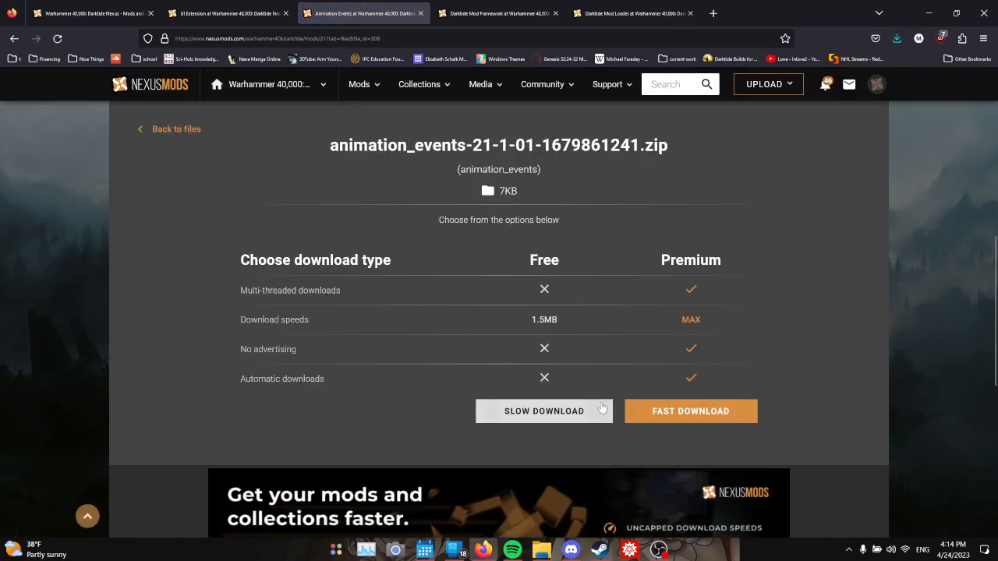
{"action": "left_click", "coordinate": [601, 407]}
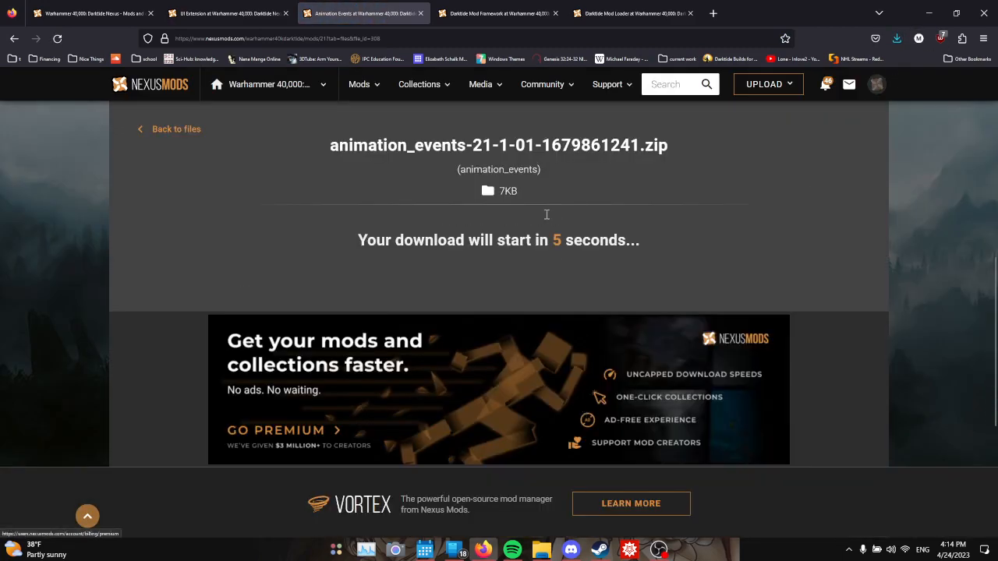
{"action": "left_click", "coordinate": [234, 13]}
{"action": "left_click", "coordinate": [286, 14]}
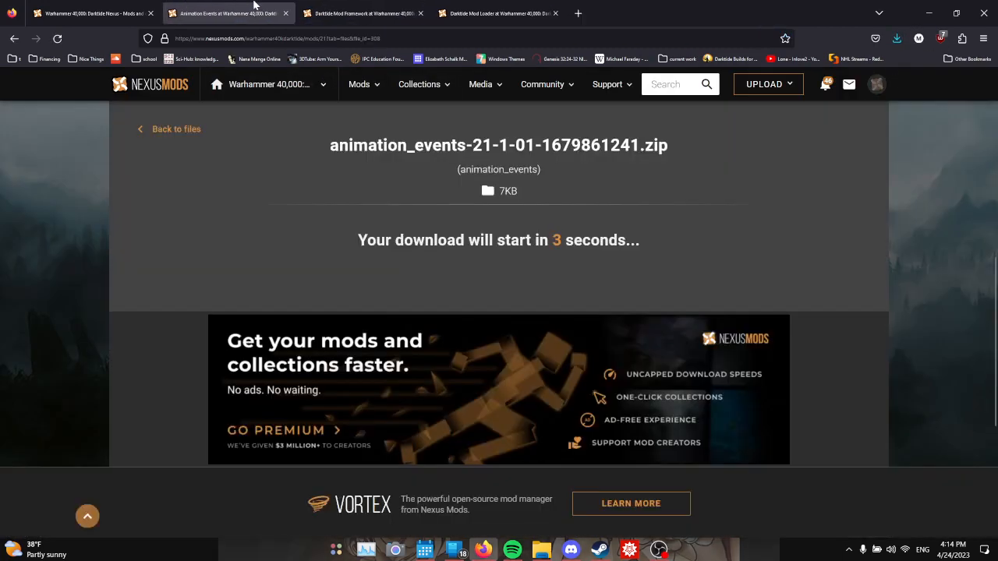
Check the recent downloads and save animation_events-21-1-01-1679861241.zip in the Darktide modding folder.
{"action": "left_click", "coordinate": [898, 36]}
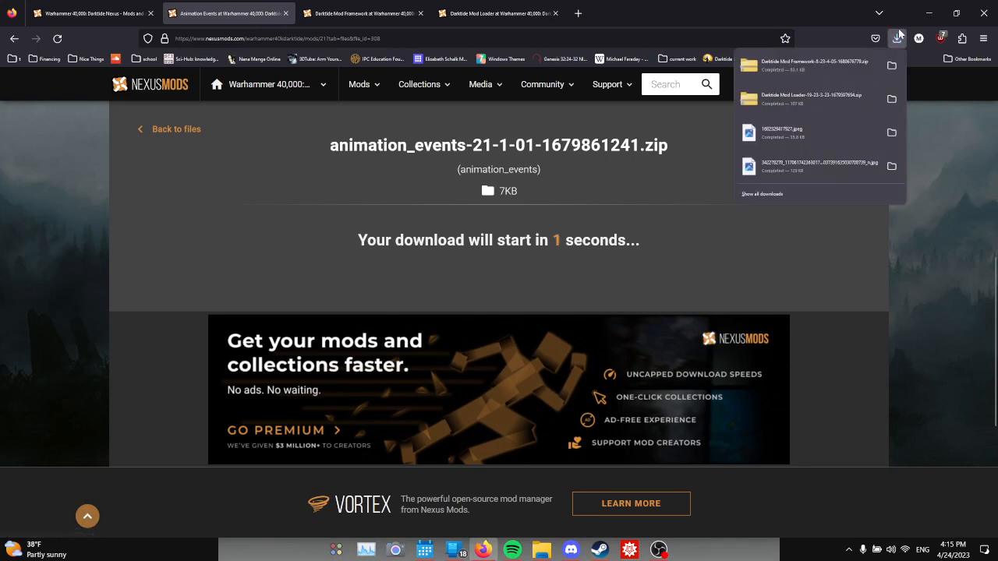
{"action": "left_click", "coordinate": [894, 104]}
{"action": "left_click", "coordinate": [811, 44]}
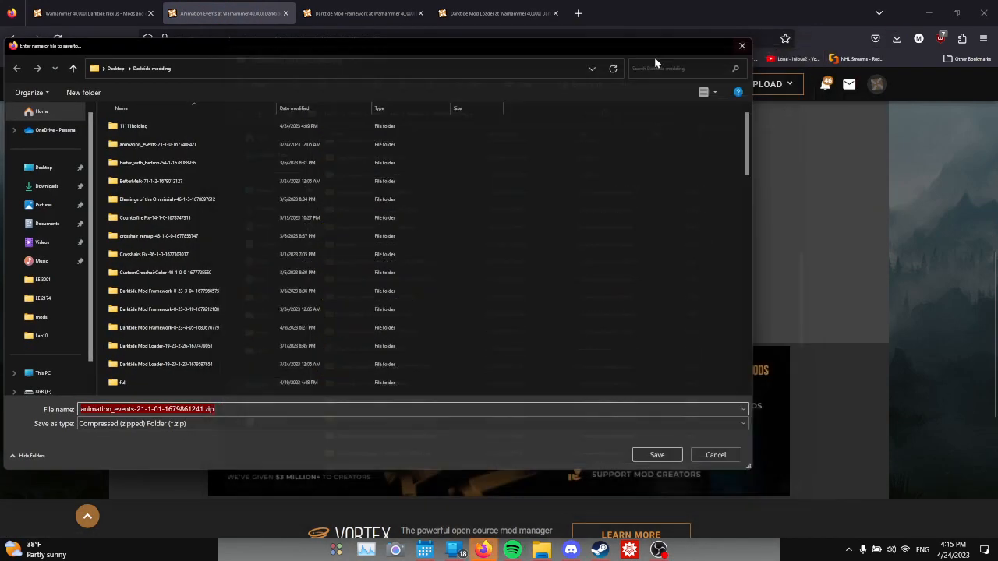
{"action": "left_click", "coordinate": [656, 455]}
{"action": "left_click", "coordinate": [532, 279]}
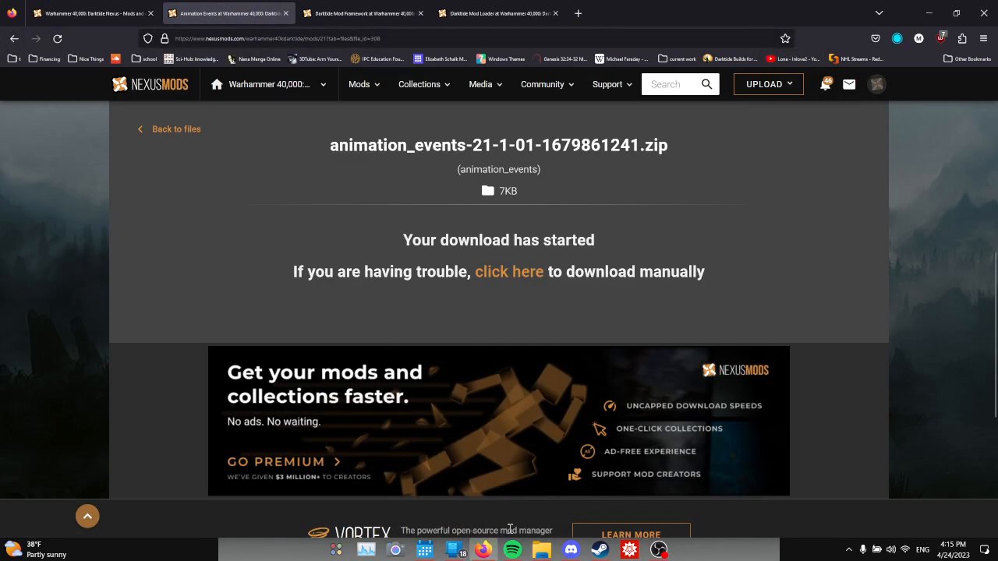
Switch to File Explorer and go from the old Mod Loader zip to the Desktop's Darktide modding folder.
{"action": "left_click", "coordinate": [541, 549]}
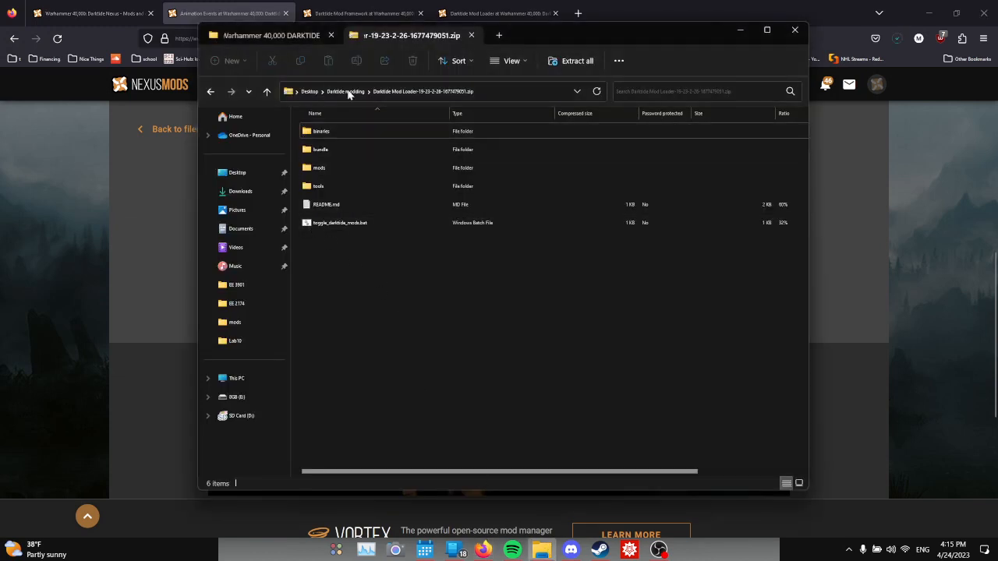
{"action": "left_click", "coordinate": [499, 91]}
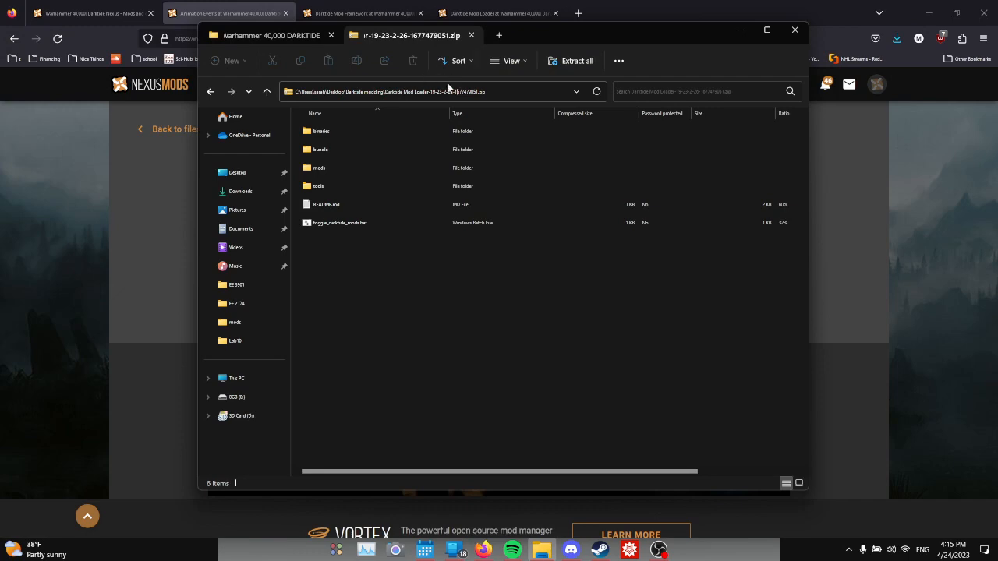
{"action": "right_click", "coordinate": [448, 91]}
{"action": "left_click", "coordinate": [499, 93]}
{"action": "key", "text": "BackSpace"}
{"action": "key", "text": "Return"}
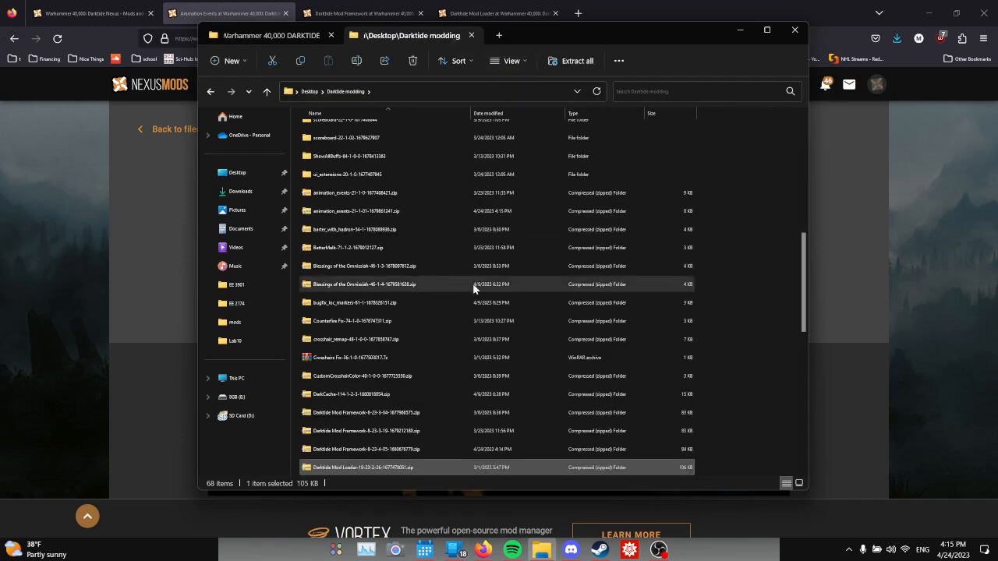
{"action": "scroll", "coordinate": [468, 382], "scroll_direction": "up", "scroll_amount": 15}
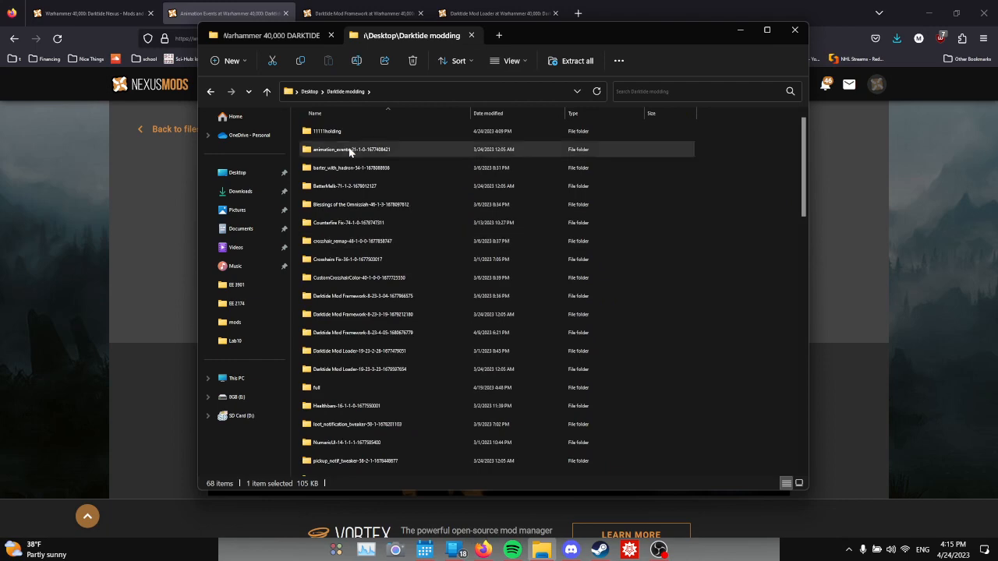
{"action": "scroll", "coordinate": [405, 312], "scroll_direction": "down", "scroll_amount": 10}
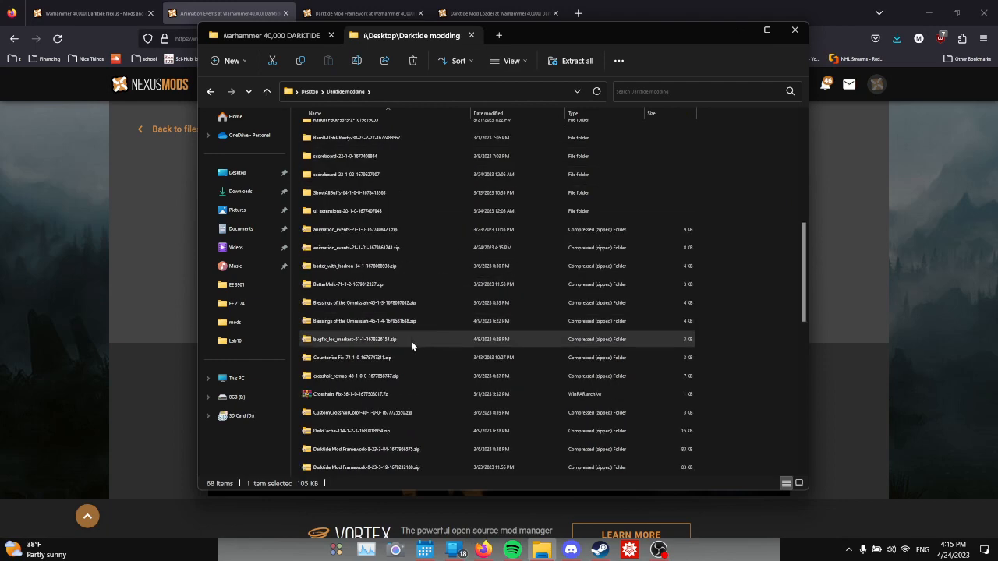
{"action": "left_click", "coordinate": [375, 339]}
{"action": "right_click", "coordinate": [375, 339]}
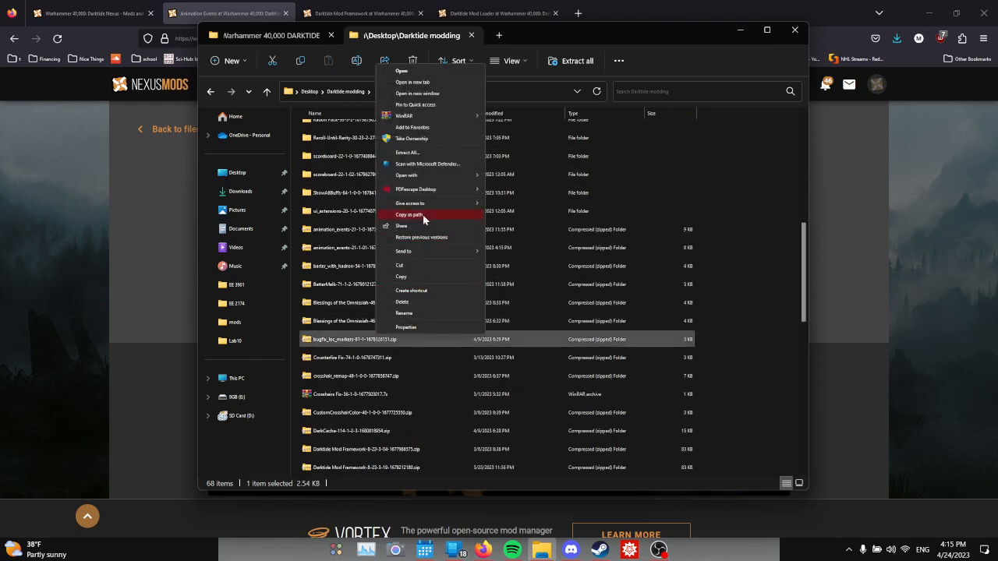
{"action": "left_click", "coordinate": [424, 153]}
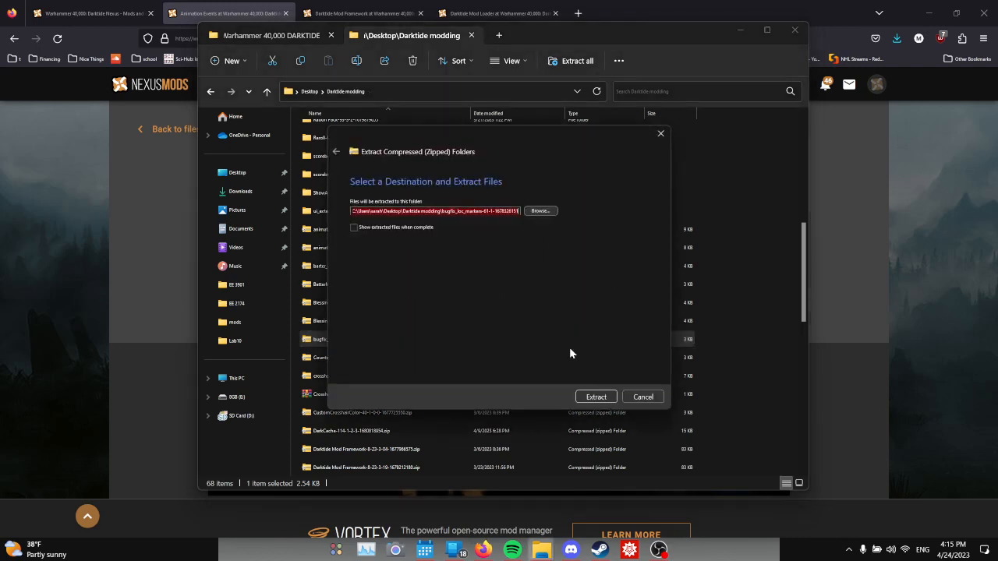
{"action": "left_click", "coordinate": [643, 398]}
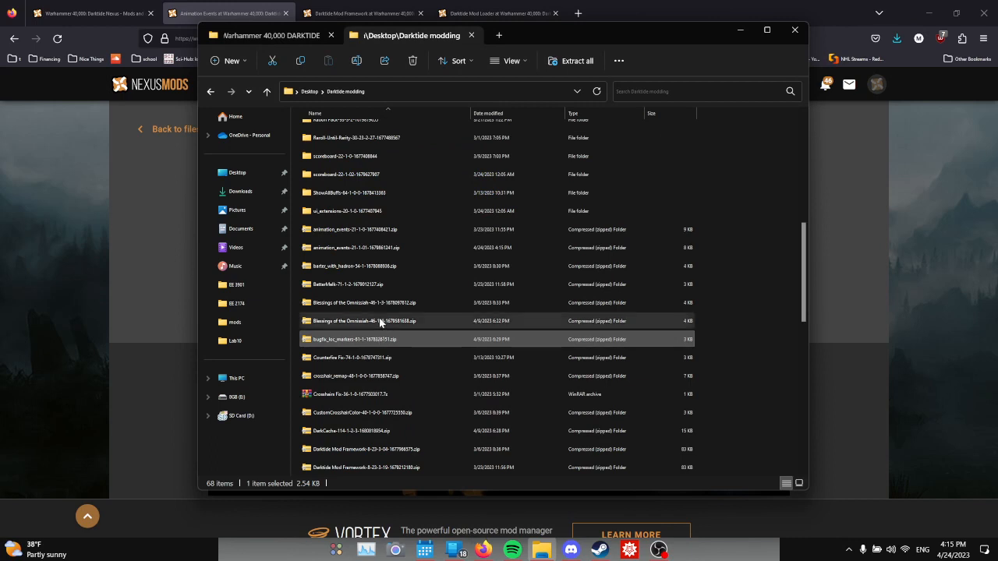
Look inside Darktide Mod Framework-8-23-4-05-1680676779.zip and return to the Darktide modding folder.
{"action": "scroll", "coordinate": [382, 328], "scroll_direction": "up", "scroll_amount": 1}
{"action": "left_click", "coordinate": [436, 331]}
{"action": "scroll", "coordinate": [395, 372], "scroll_direction": "down", "scroll_amount": 1}
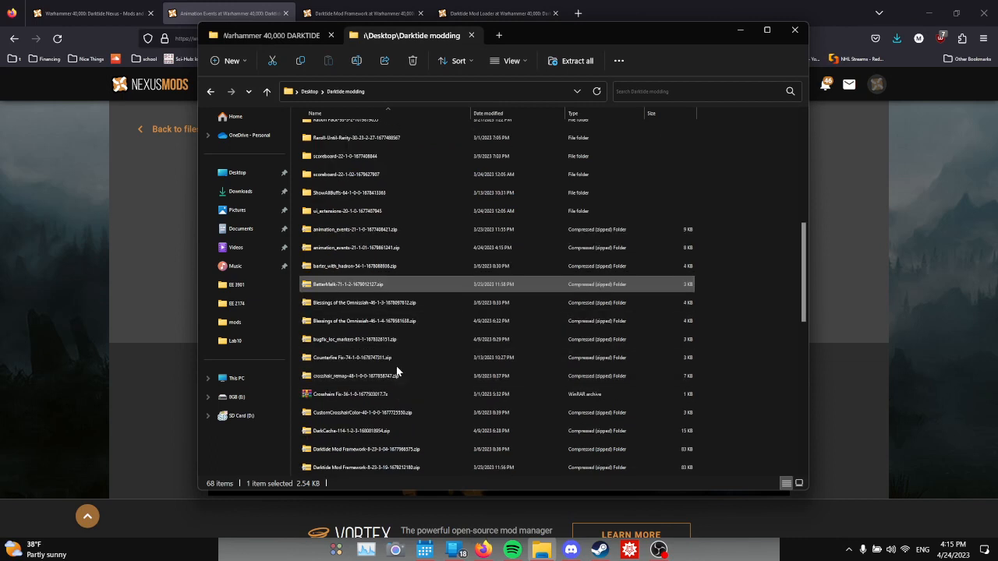
{"action": "scroll", "coordinate": [405, 418], "scroll_direction": "down", "scroll_amount": 1}
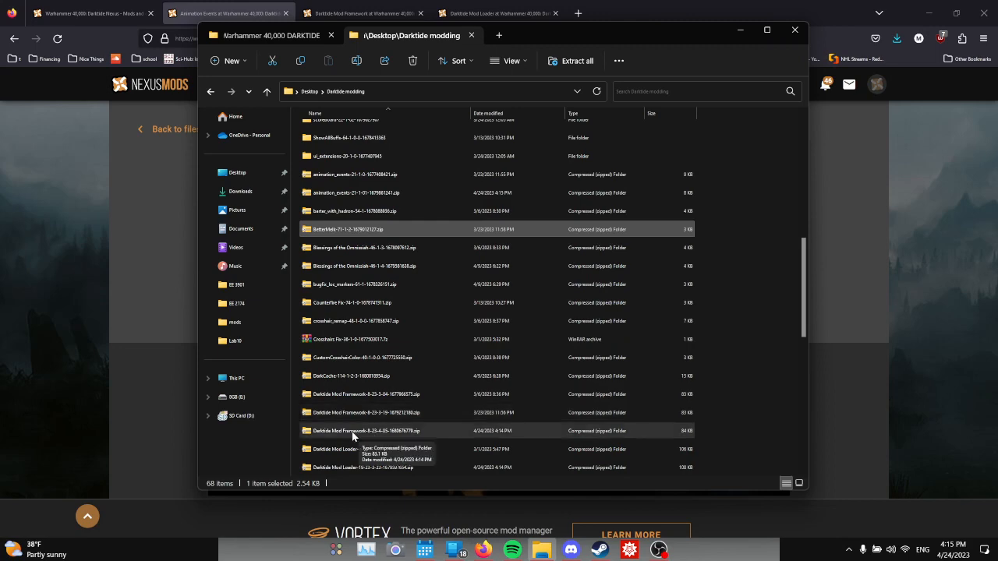
{"action": "double_click", "coordinate": [352, 433]}
{"action": "left_click", "coordinate": [209, 95]}
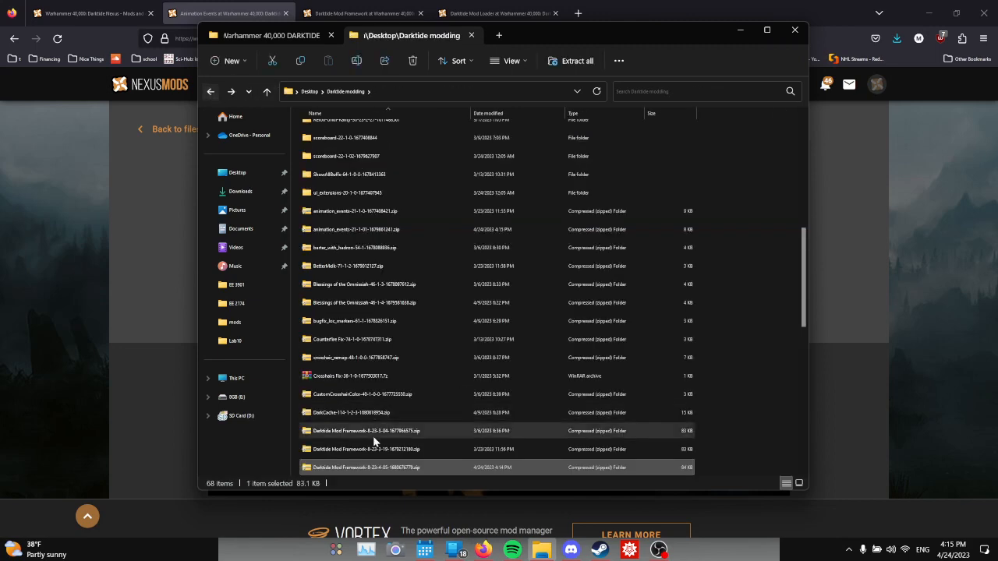
Open Darktide Mod Loader-19-23-2-26-1677479051.zip in the Darktide modding folder and look over its contents.
{"action": "scroll", "coordinate": [366, 435], "scroll_direction": "down", "scroll_amount": 1}
{"action": "double_click", "coordinate": [358, 376]}
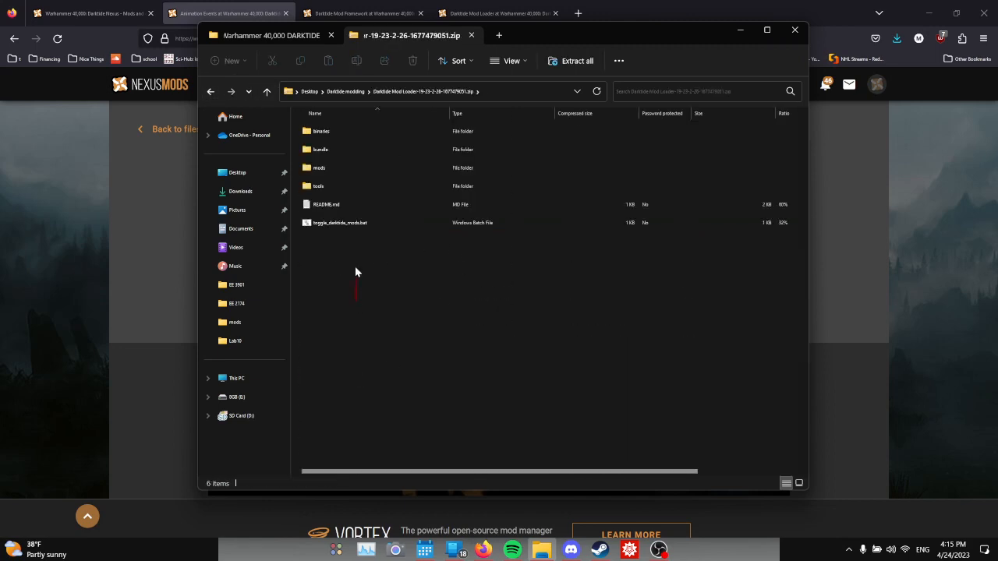
{"action": "left_click_drag", "start_coordinate": [355, 271], "coordinate": [535, 333]}
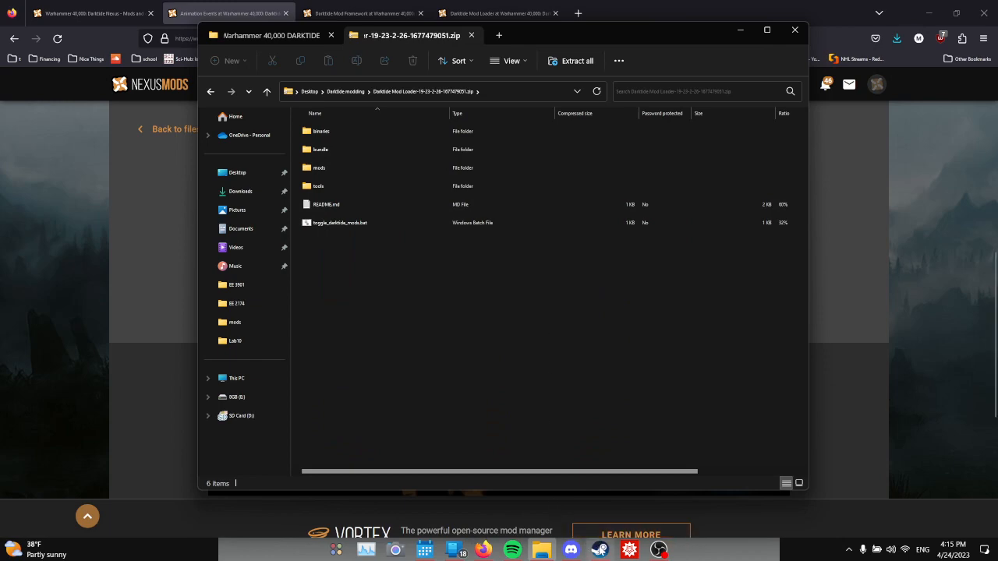
Switch to Steam and browse the local files of Warhammer 40,000: Darktide from its game properties.
{"action": "left_click", "coordinate": [600, 550]}
{"action": "right_click", "coordinate": [66, 264]}
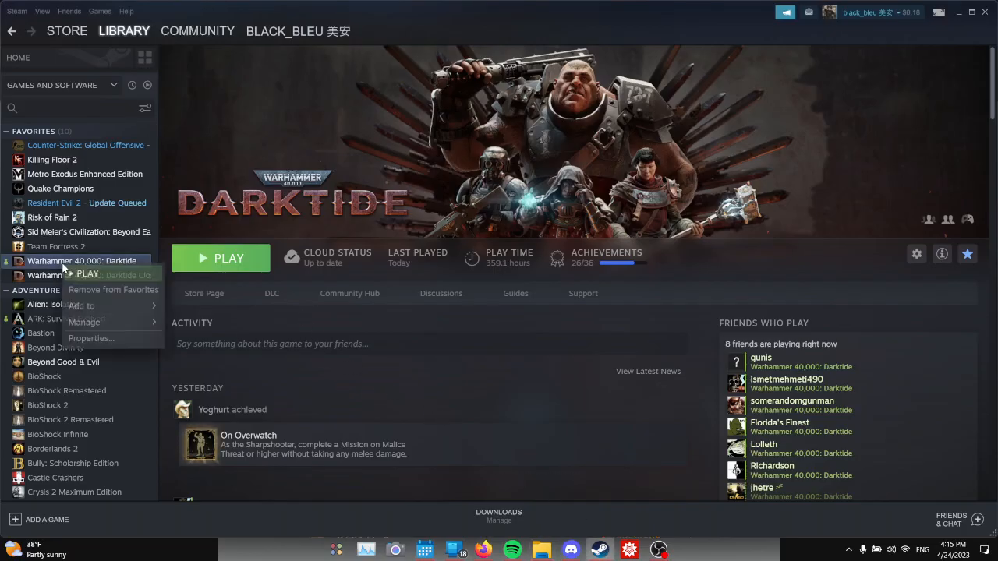
{"action": "left_click", "coordinate": [70, 262]}
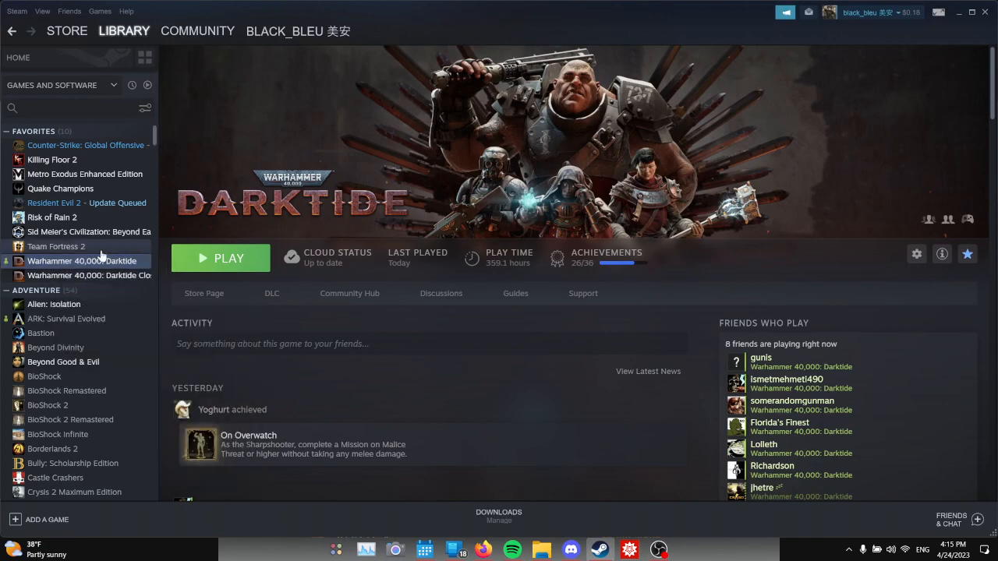
{"action": "right_click", "coordinate": [61, 264]}
{"action": "left_click", "coordinate": [89, 338]}
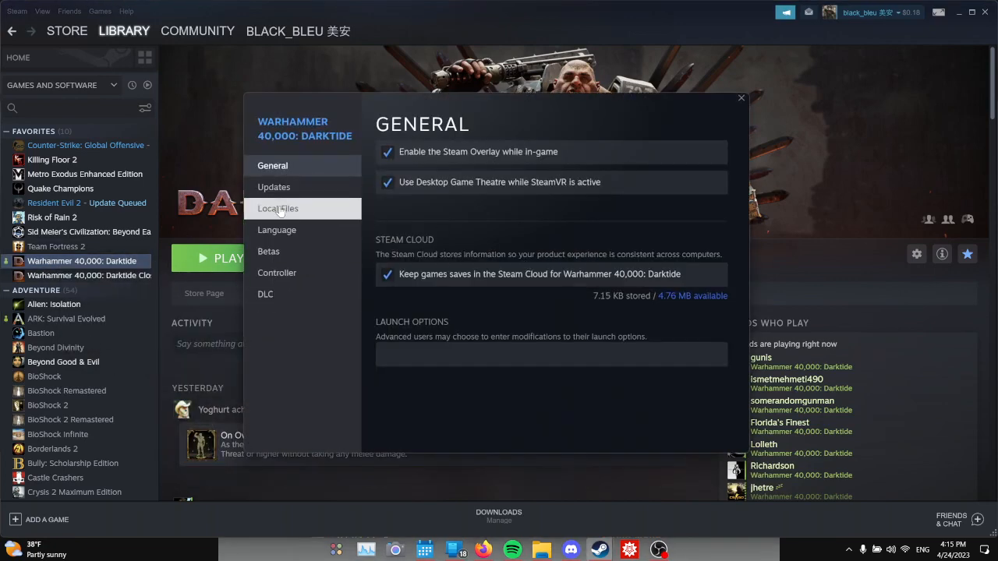
{"action": "left_click", "coordinate": [280, 209]}
{"action": "left_click", "coordinate": [633, 152]}
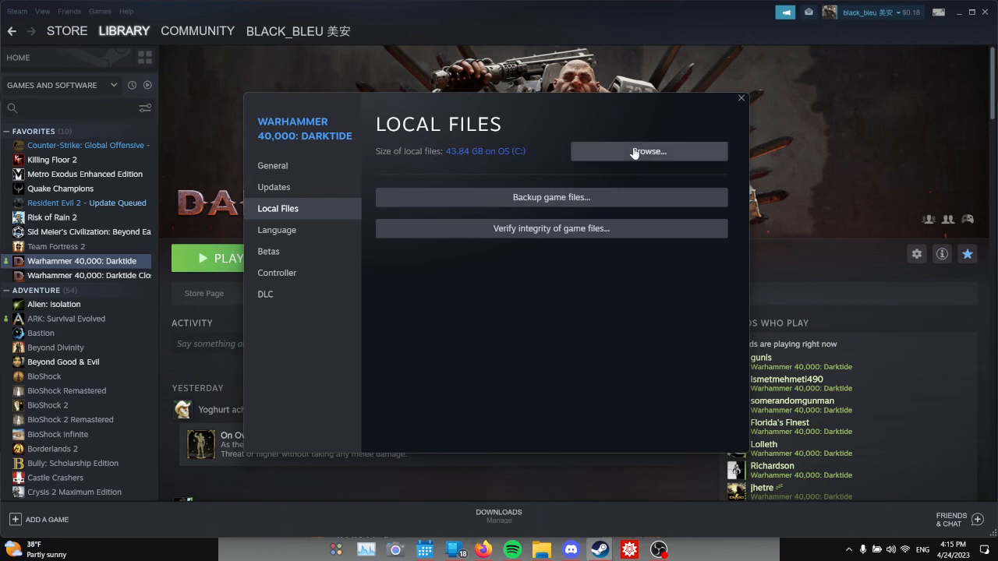
{"action": "left_click", "coordinate": [489, 59]}
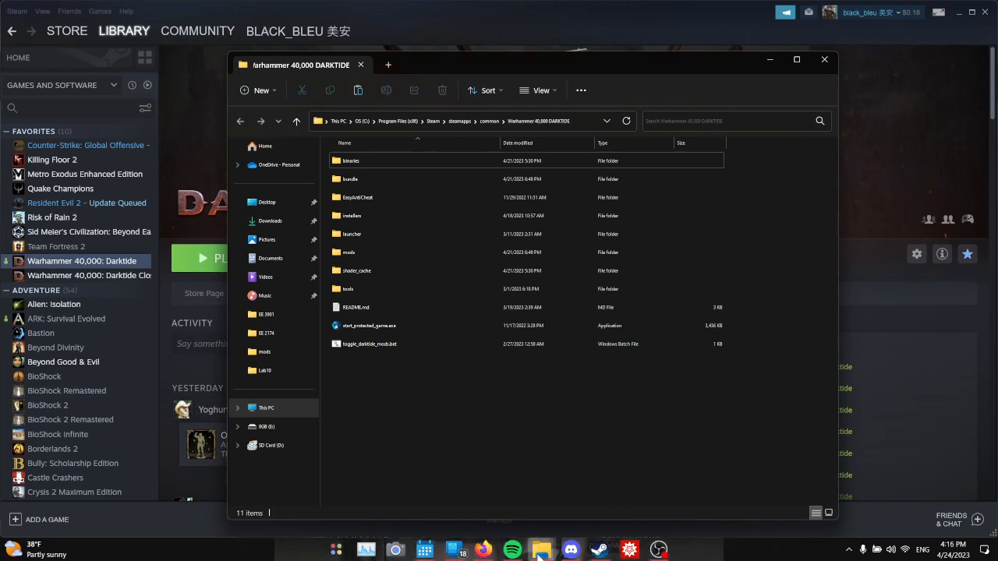
Close the duplicate game folder window and show the Warhammer 40,000 DARKTIDE folder in the File Explorer window that holds the Mod Loader zip.
{"action": "mouse_move", "coordinate": [539, 552]}
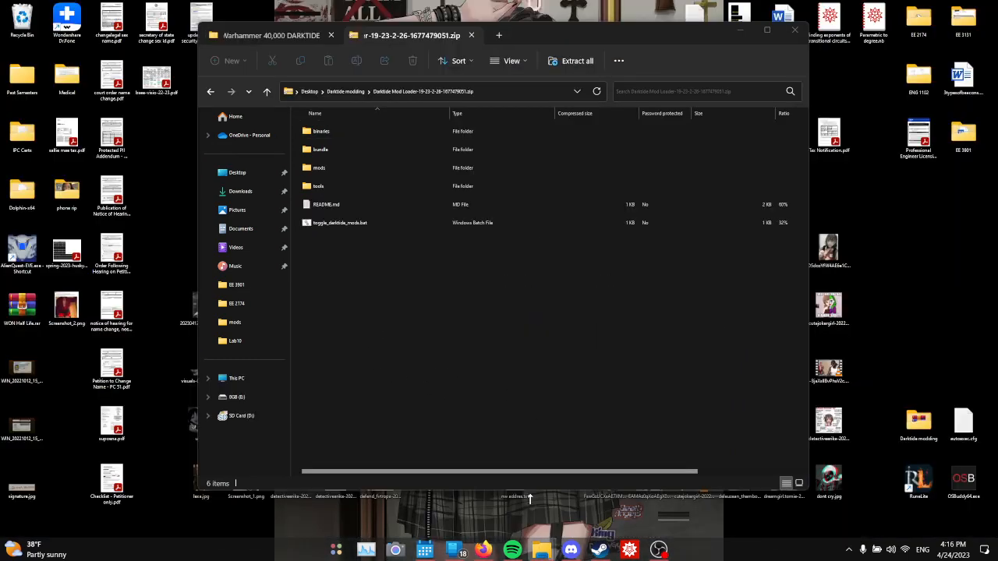
{"action": "left_click", "coordinate": [527, 492]}
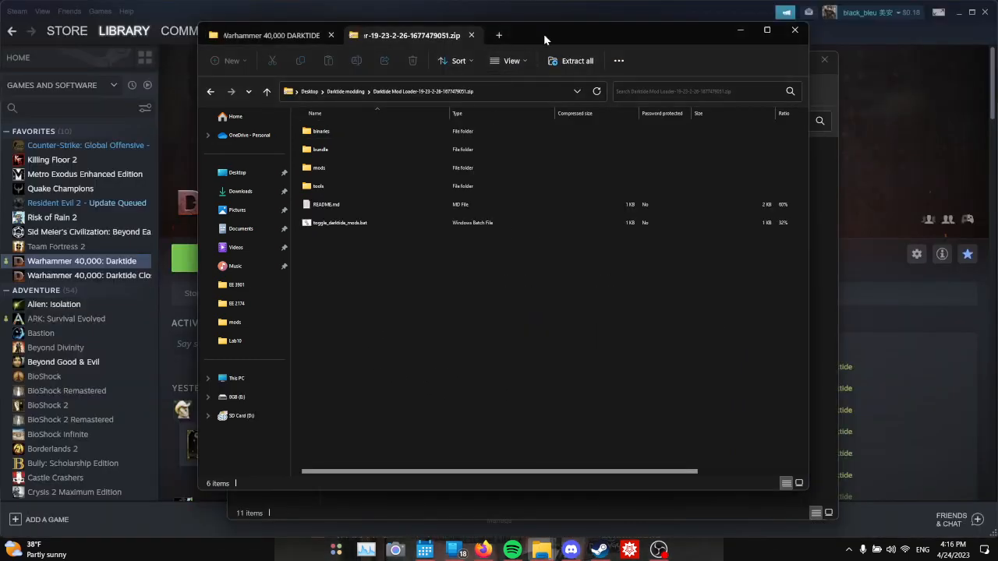
{"action": "left_click_drag", "start_coordinate": [543, 33], "coordinate": [462, 131]}
{"action": "left_click", "coordinate": [325, 68]}
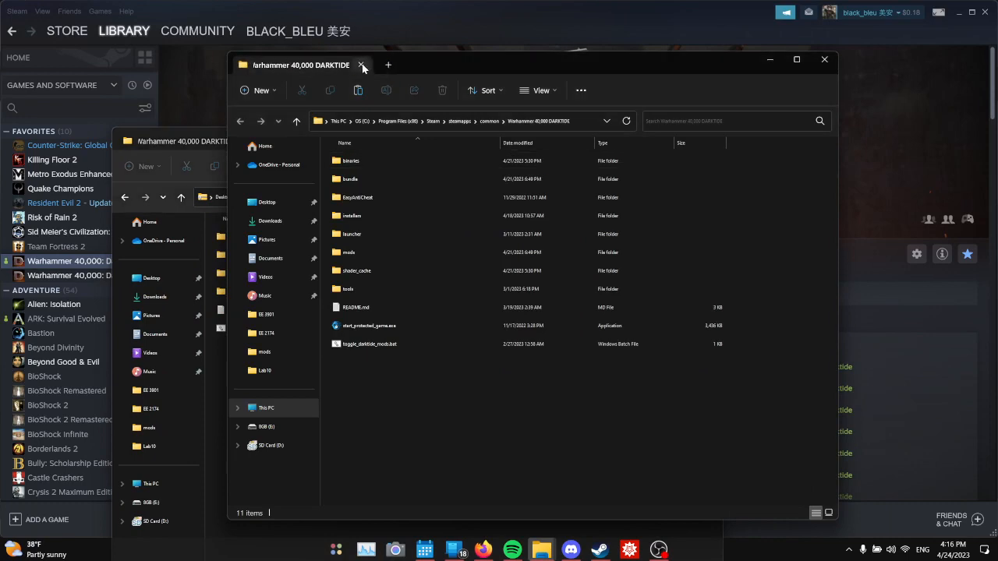
{"action": "left_click_drag", "start_coordinate": [363, 67], "coordinate": [335, 67]}
{"action": "left_click_drag", "start_coordinate": [480, 59], "coordinate": [580, 57]}
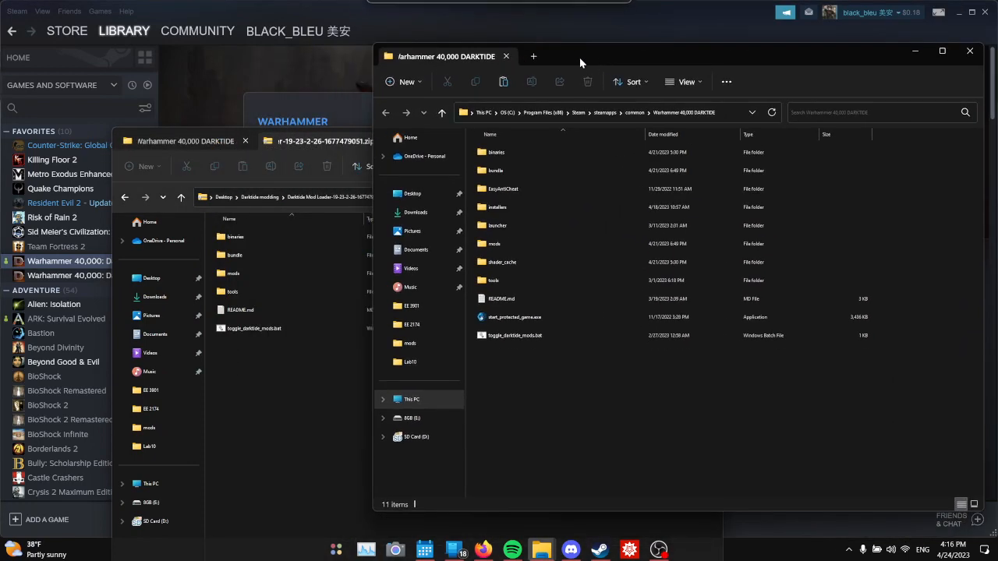
{"action": "left_click", "coordinate": [508, 59]}
{"action": "left_click", "coordinate": [187, 141]}
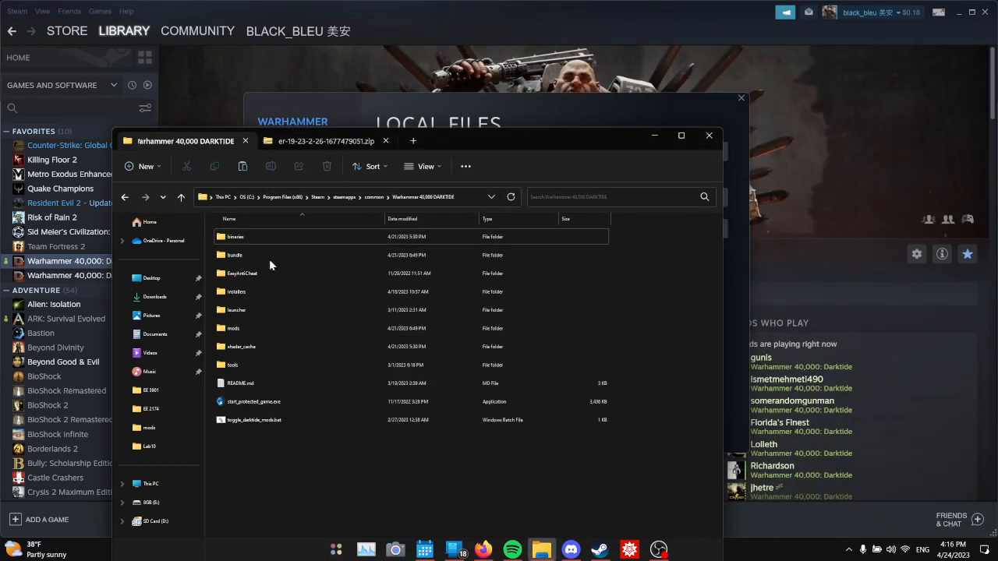
{"action": "left_click_drag", "start_coordinate": [499, 138], "coordinate": [564, 50]}
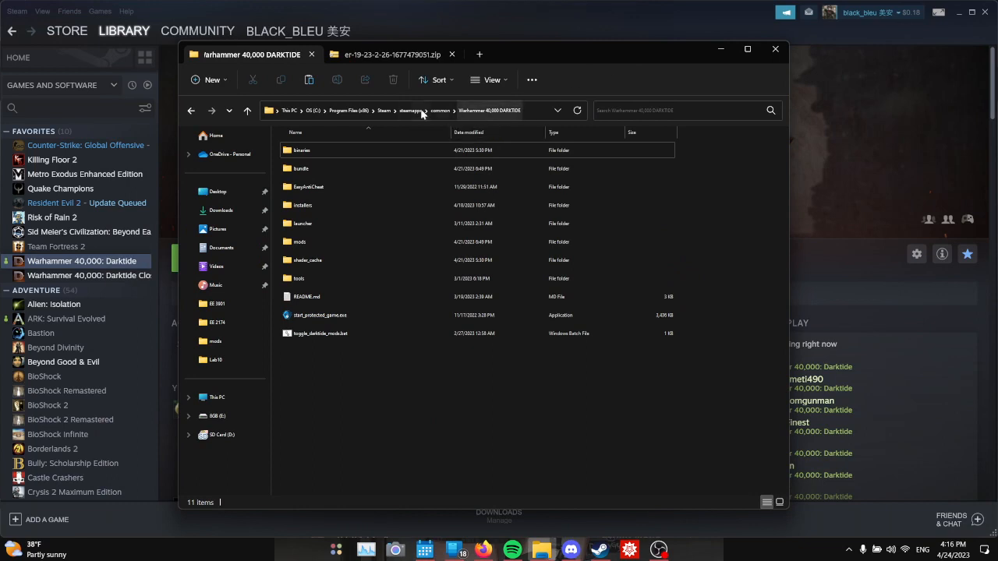
Go up to the steamapps folder and return through common to the Warhammer 40,000 DARKTIDE folder.
{"action": "left_click", "coordinate": [440, 111]}
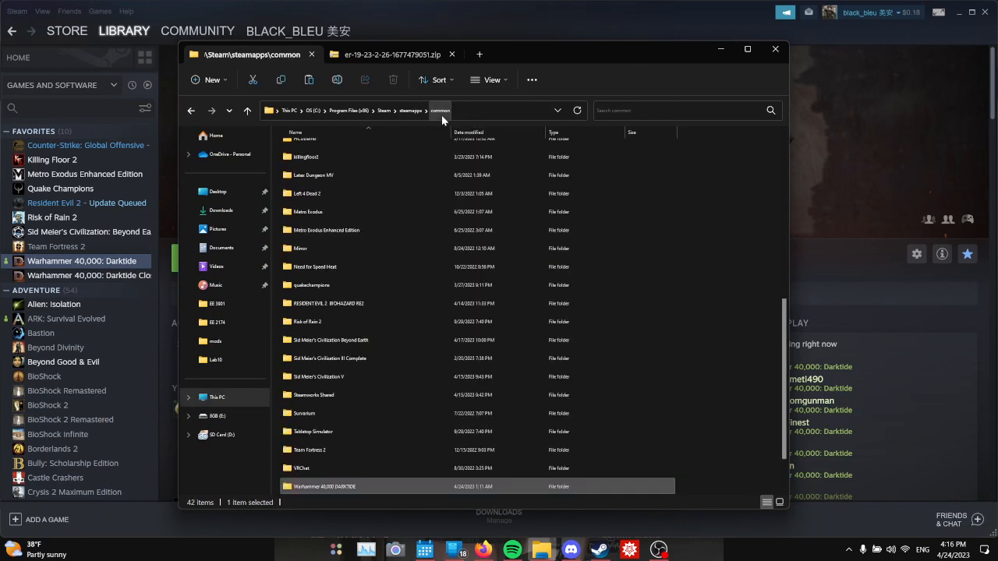
{"action": "left_click", "coordinate": [391, 110]}
{"action": "double_click", "coordinate": [316, 478]}
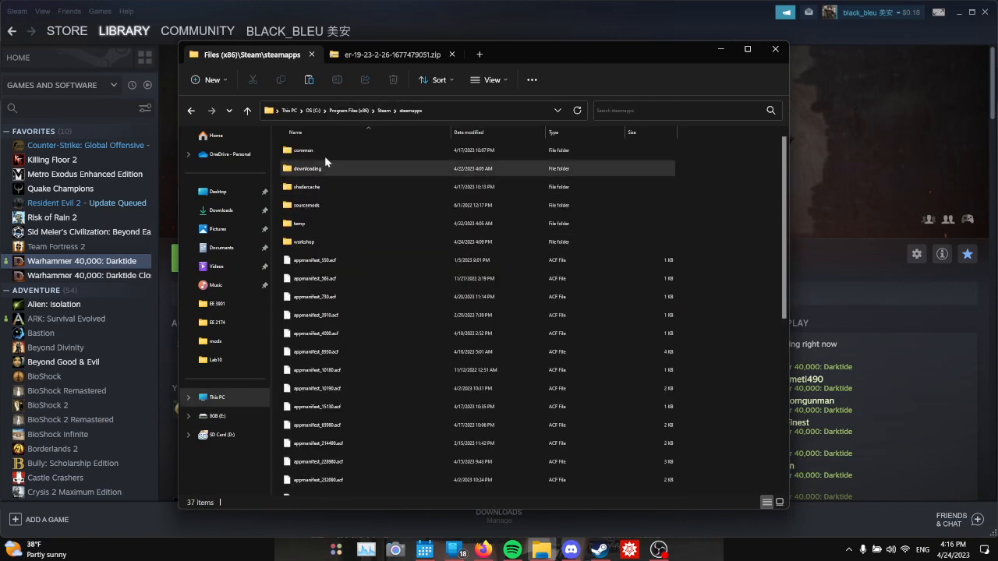
{"action": "double_click", "coordinate": [324, 152]}
{"action": "scroll", "coordinate": [375, 436], "scroll_direction": "down", "scroll_amount": 4}
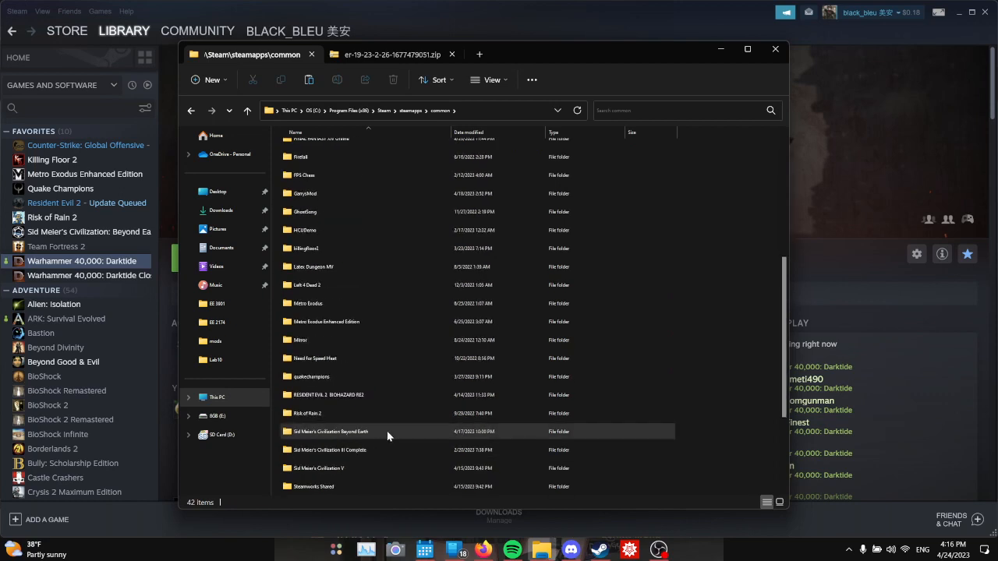
{"action": "scroll", "coordinate": [387, 435], "scroll_direction": "down", "scroll_amount": 3}
{"action": "double_click", "coordinate": [347, 433]}
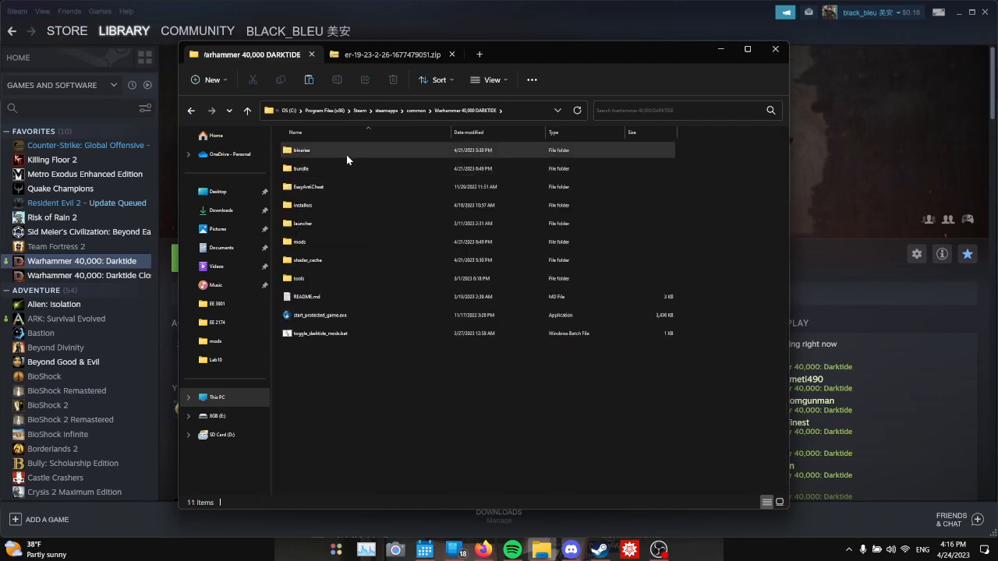
Reopen the Mod Loader zip from the Darktide modding folder, select all its contents, and check the game folder they belong in.
{"action": "left_click", "coordinate": [382, 55]}
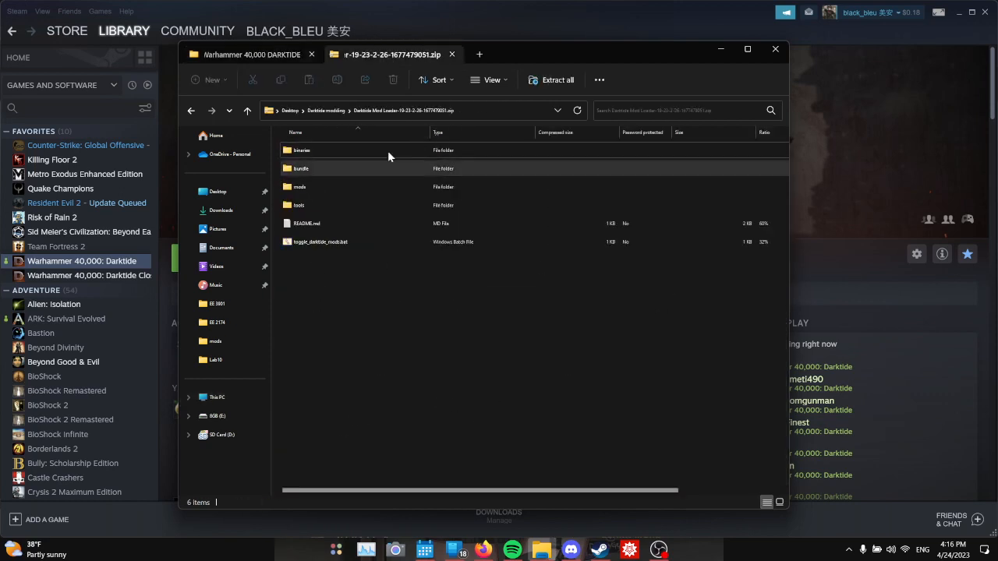
{"action": "left_click", "coordinate": [326, 110]}
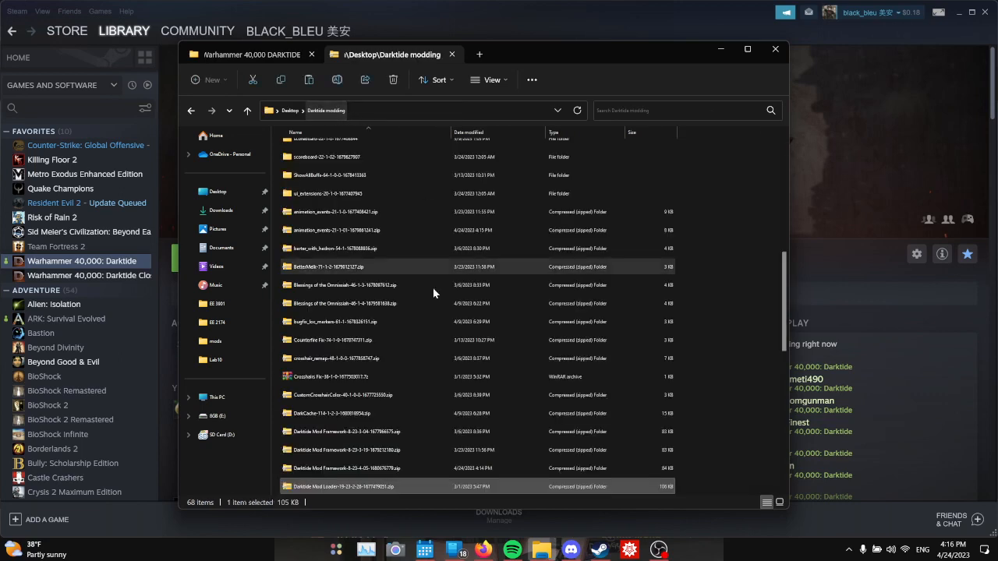
{"action": "double_click", "coordinate": [341, 487]}
{"action": "left_click_drag", "start_coordinate": [345, 367], "coordinate": [313, 146]}
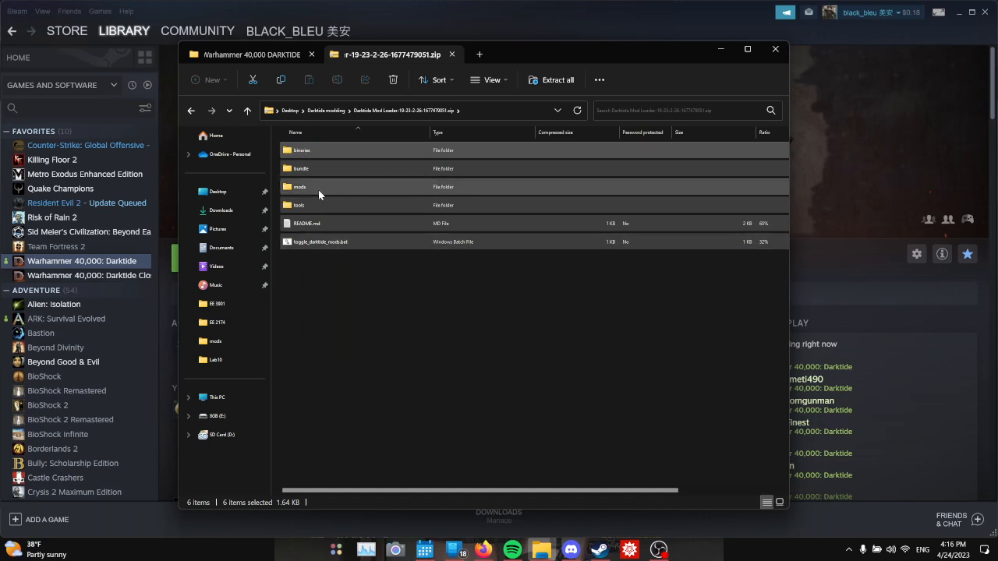
{"action": "left_click", "coordinate": [250, 55]}
{"action": "left_click", "coordinate": [379, 53]}
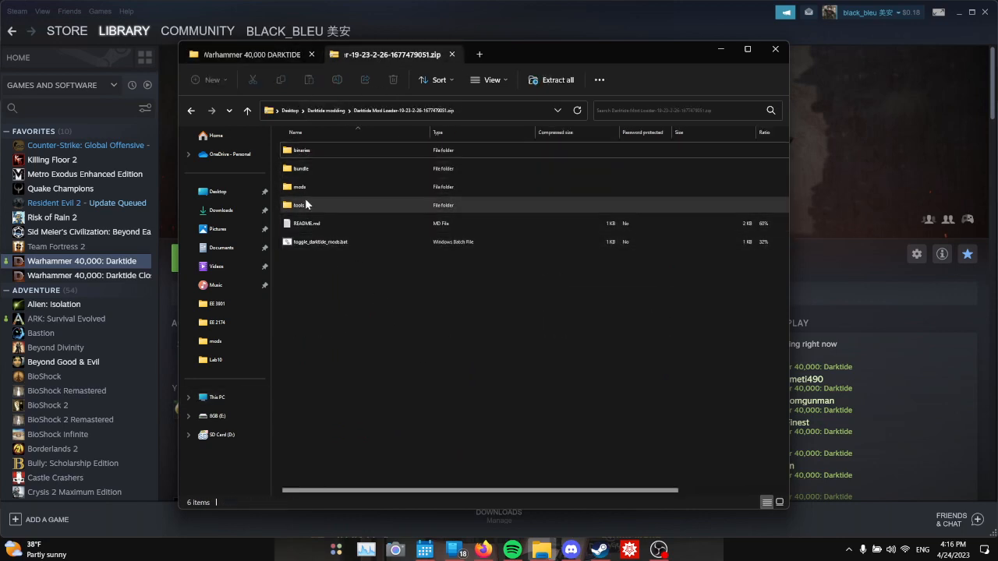
Compare the binaries, bundle, mods and tools folders in the Mod Loader zip with those in the game folder.
{"action": "left_click", "coordinate": [321, 150]}
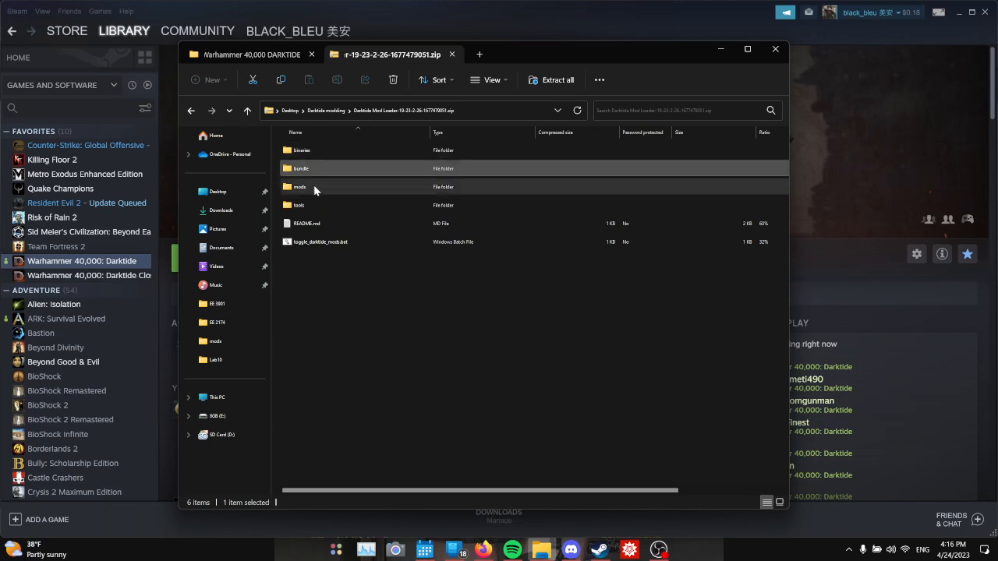
{"action": "left_click", "coordinate": [345, 207]}
{"action": "left_click", "coordinate": [243, 54]}
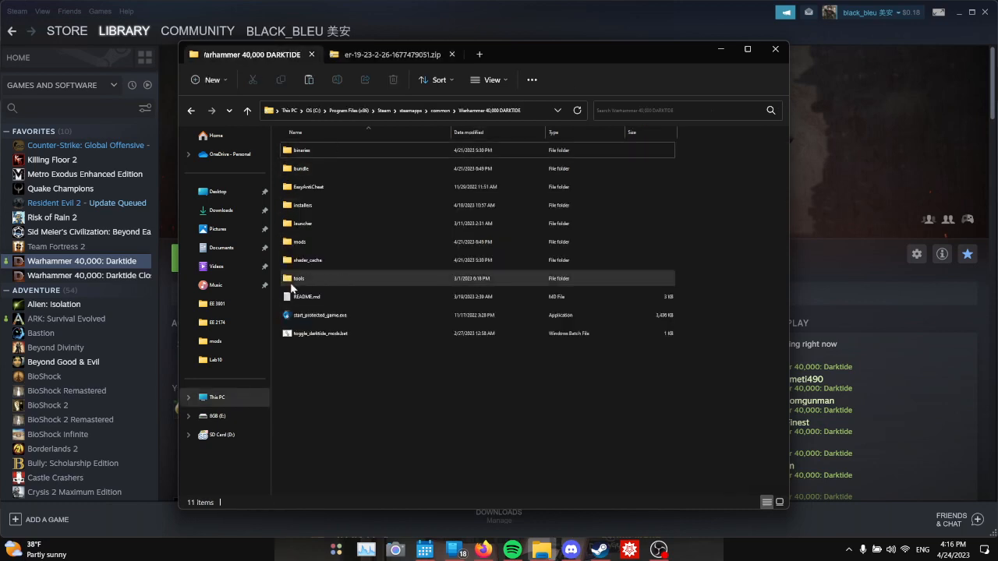
{"action": "left_click", "coordinate": [394, 54]}
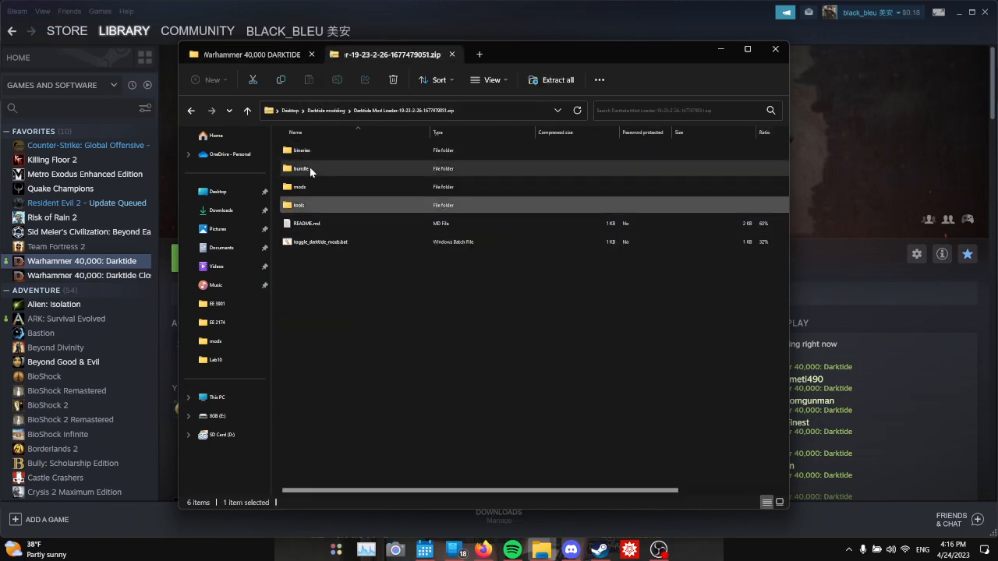
{"action": "left_click", "coordinate": [285, 54]}
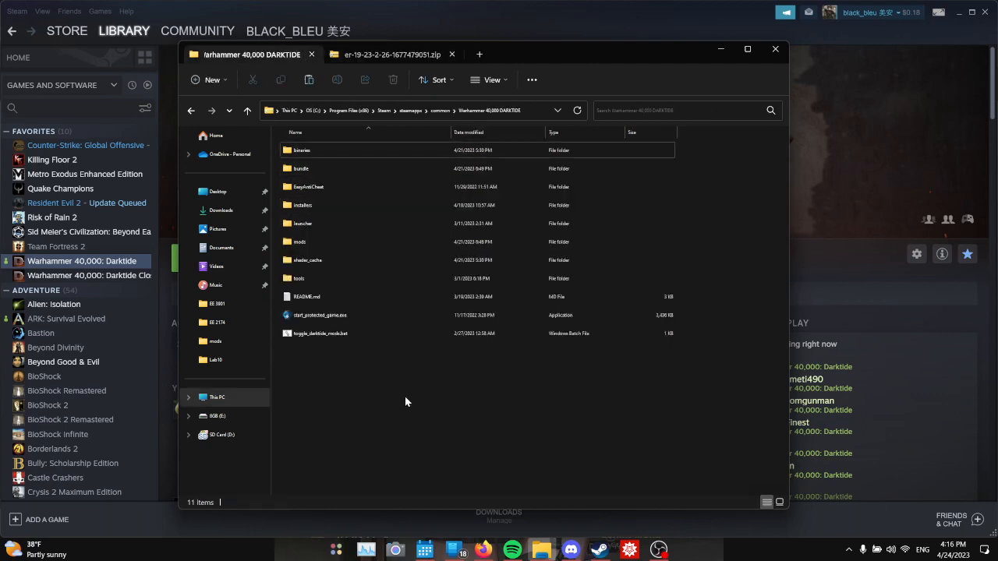
Check the game's mods folder entry and compare toggle_darktide_mods.bat in the Mod Loader zip with the game folder.
{"action": "left_click", "coordinate": [382, 237]}
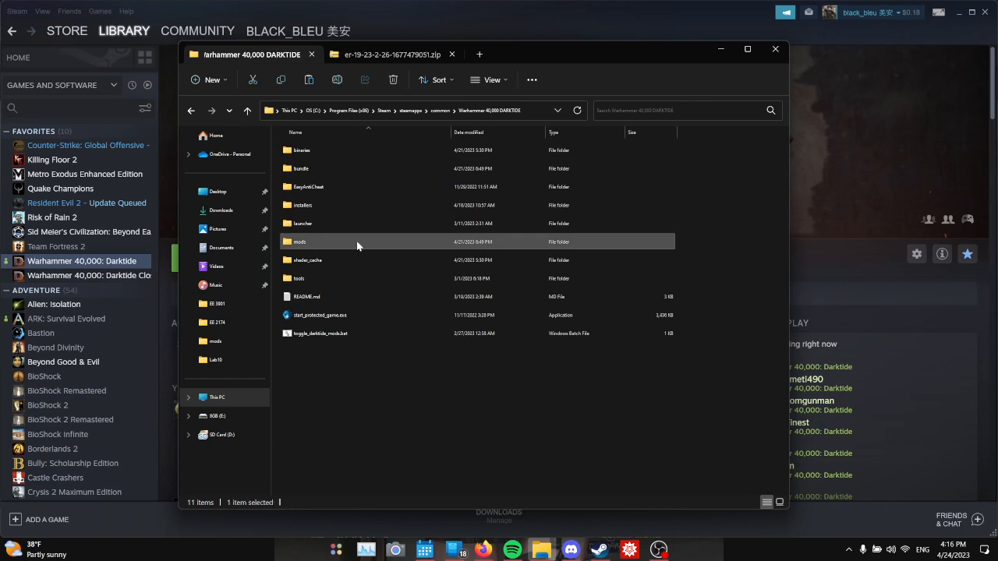
{"action": "left_click", "coordinate": [397, 52]}
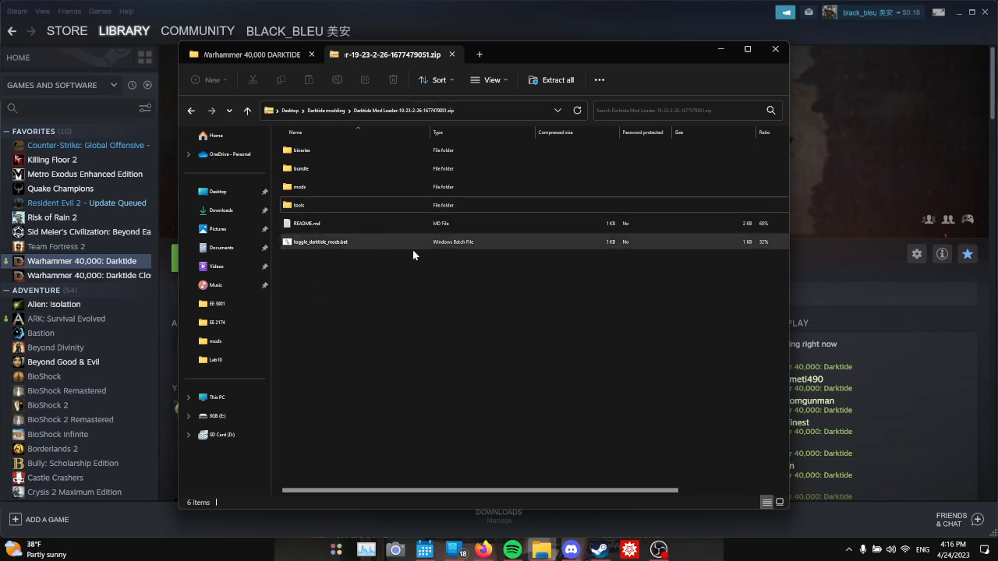
{"action": "left_click", "coordinate": [310, 245]}
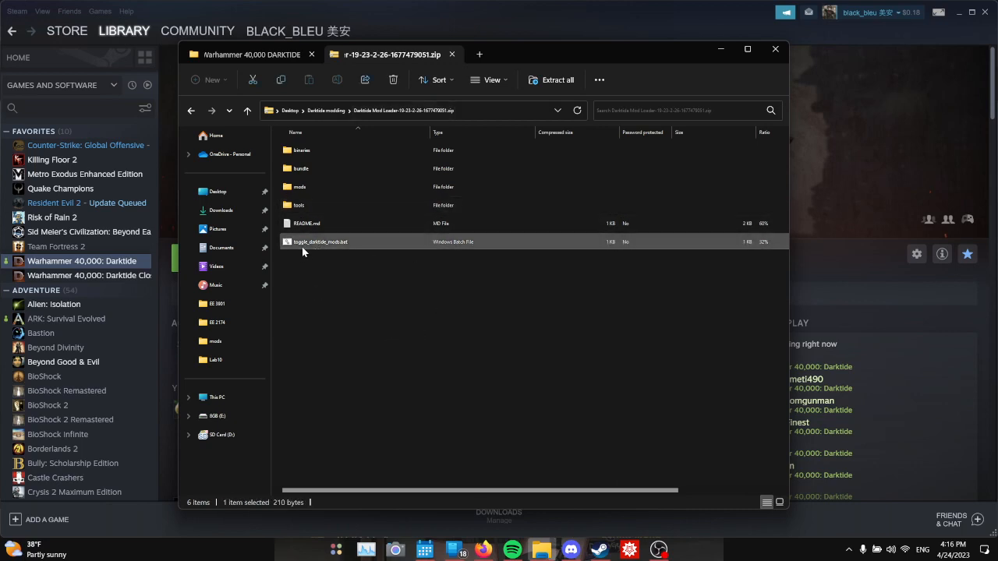
{"action": "left_click", "coordinate": [255, 57]}
{"action": "left_click", "coordinate": [373, 52]}
Open Darktide Mod Framework-8-23-4-05-1680676779.zip from the Darktide modding folder and select its dmf folder.
{"action": "left_click", "coordinate": [332, 110]}
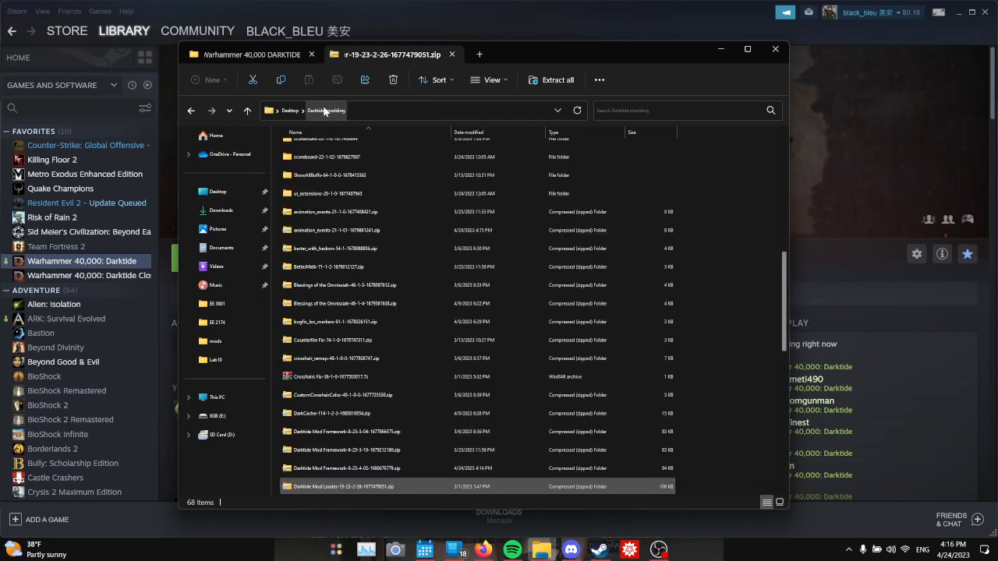
{"action": "double_click", "coordinate": [340, 469]}
{"action": "left_click", "coordinate": [299, 151]}
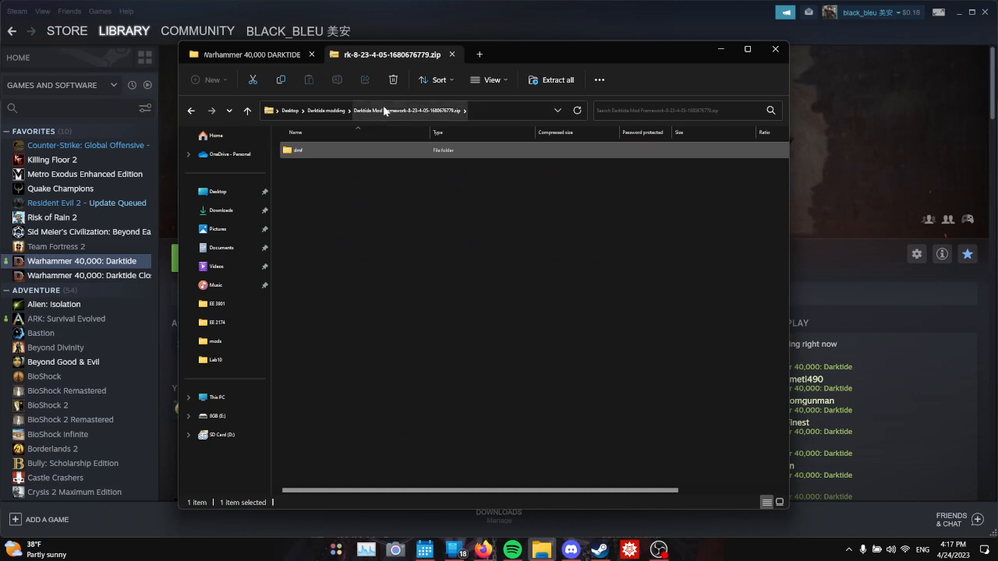
Open the mods folder inside the Warhammer 40,000 DARKTIDE game folder and locate its dmf and base folders.
{"action": "left_click", "coordinate": [268, 55]}
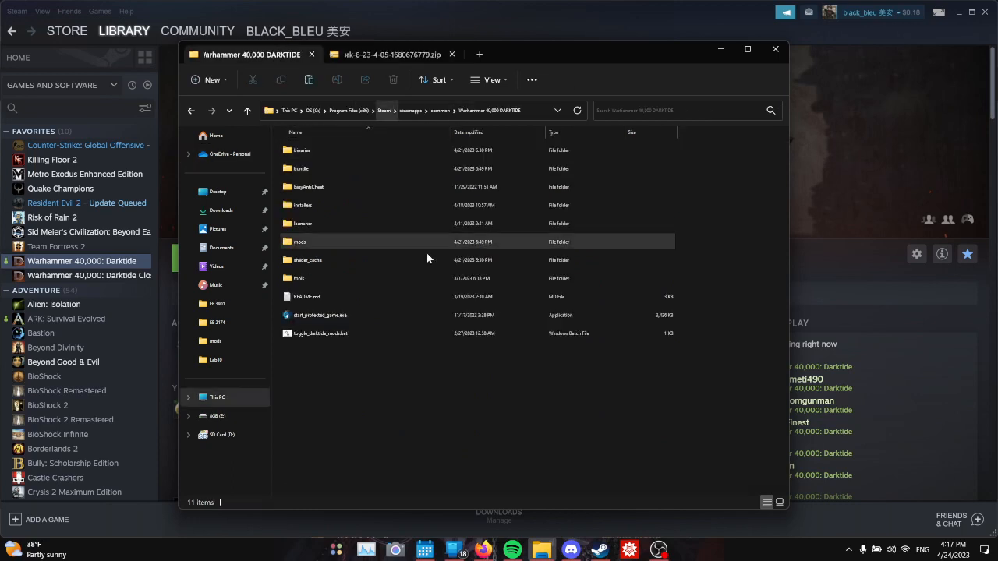
{"action": "double_click", "coordinate": [426, 246]}
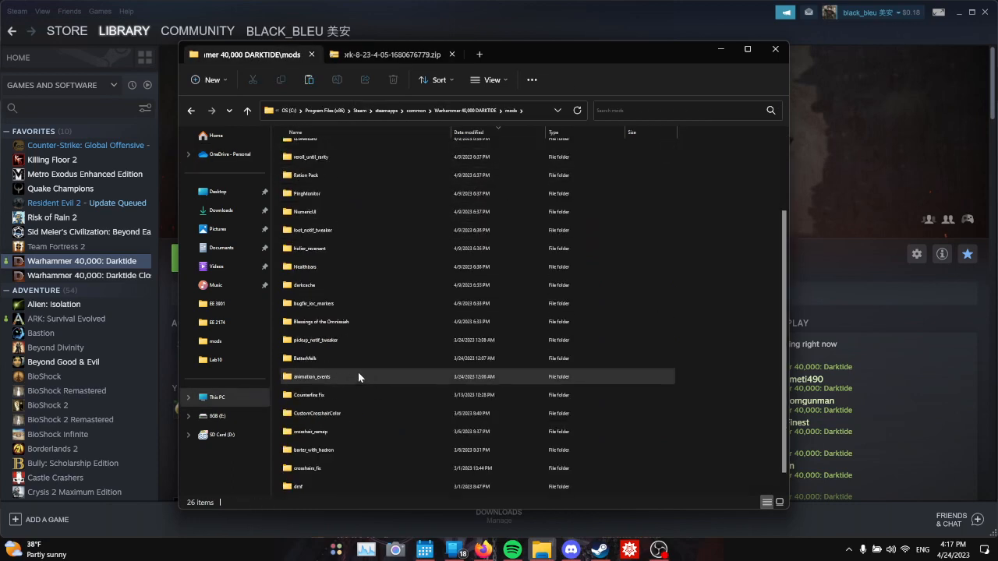
{"action": "scroll", "coordinate": [358, 374], "scroll_direction": "down", "scroll_amount": 3}
{"action": "left_click", "coordinate": [311, 470]}
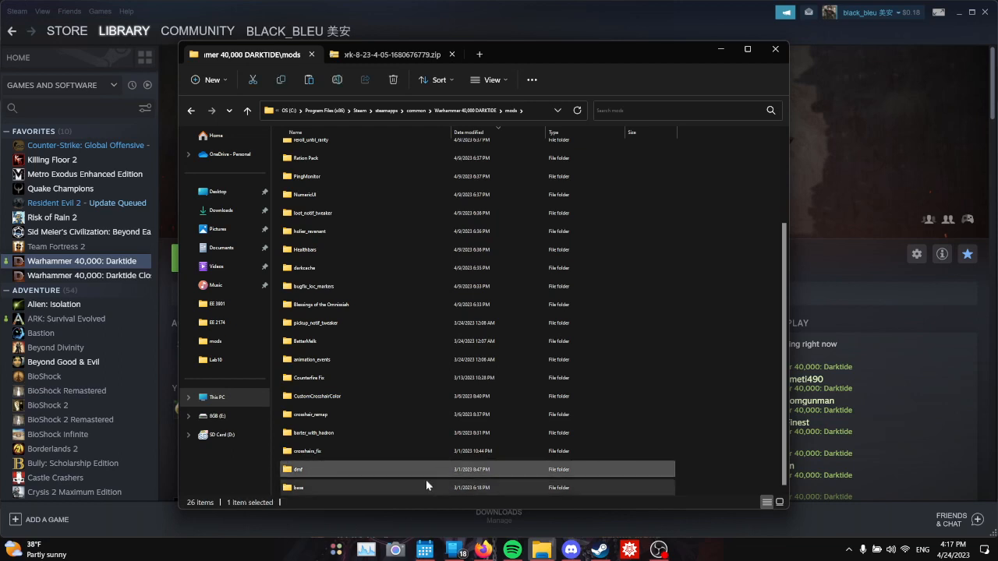
{"action": "left_click", "coordinate": [414, 488]}
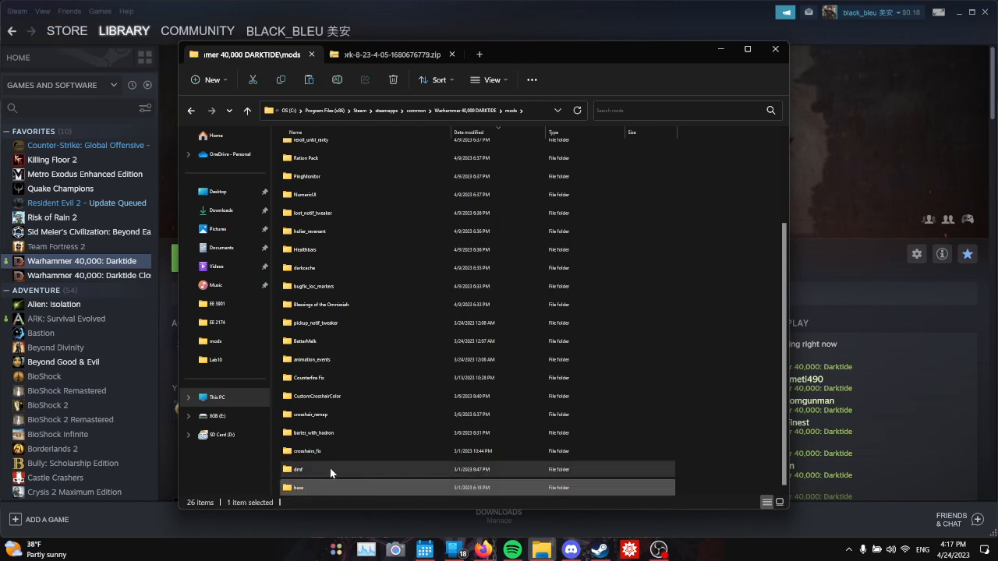
{"action": "left_click", "coordinate": [354, 477]}
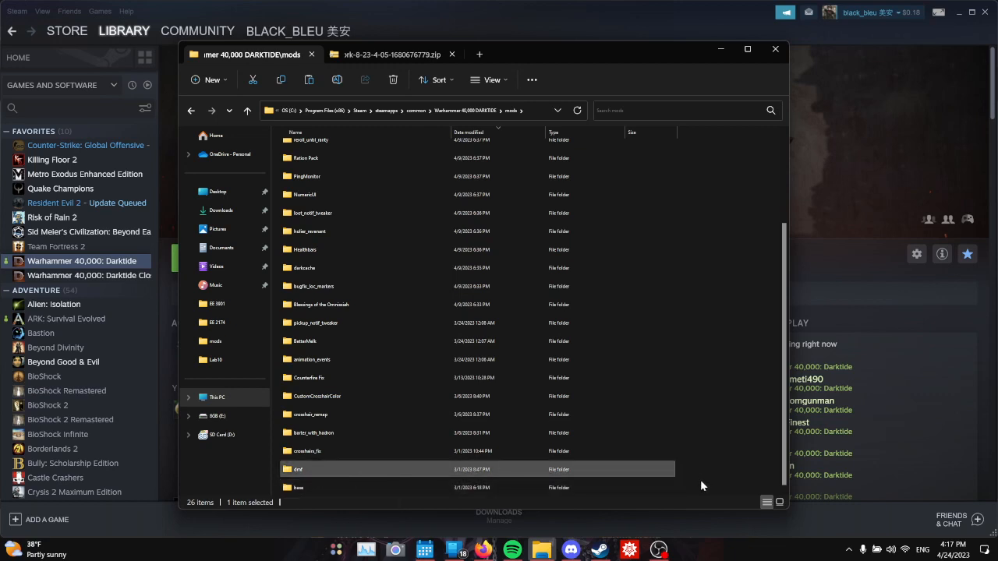
Compare the dmf folder in the Mod Framework zip with the game's mods folder and open mod_load_order.txt.
{"action": "left_click", "coordinate": [372, 54]}
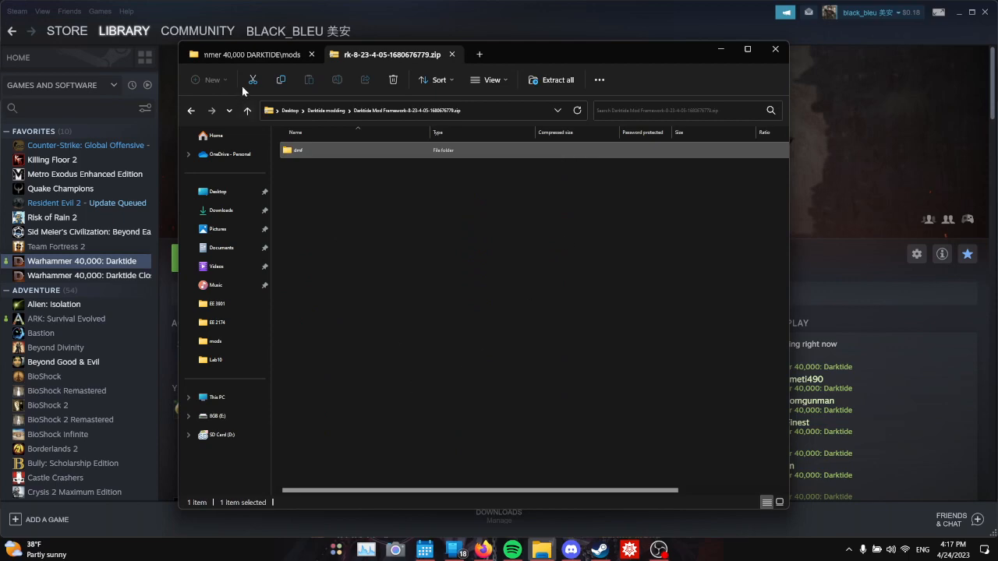
{"action": "left_click", "coordinate": [255, 57]}
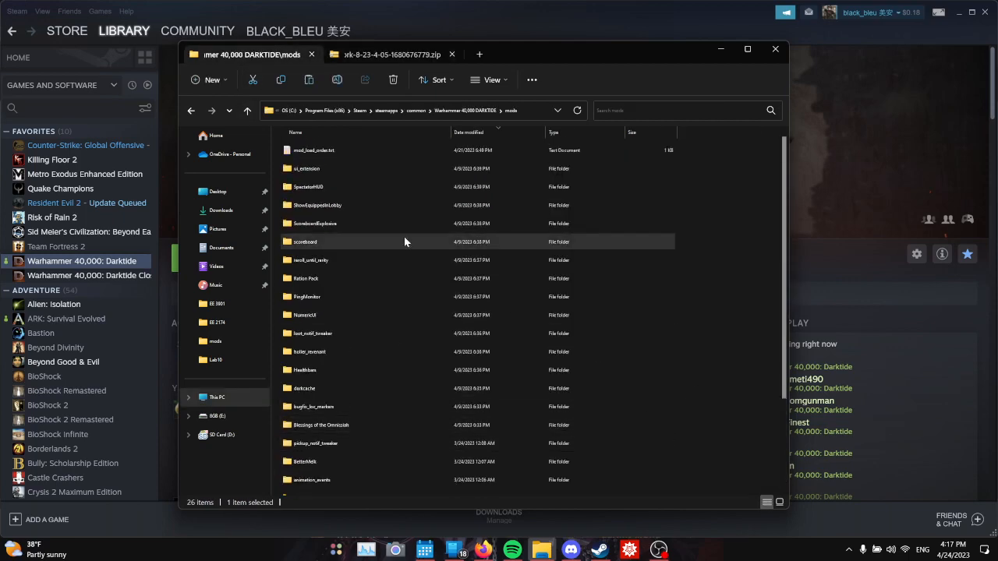
{"action": "double_click", "coordinate": [335, 153]}
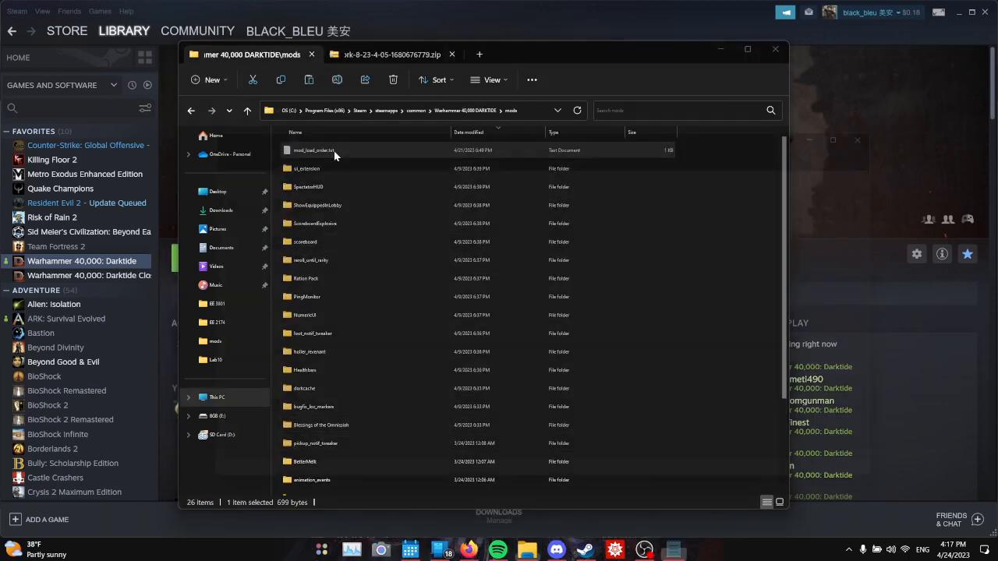
{"action": "left_click", "coordinate": [475, 54]}
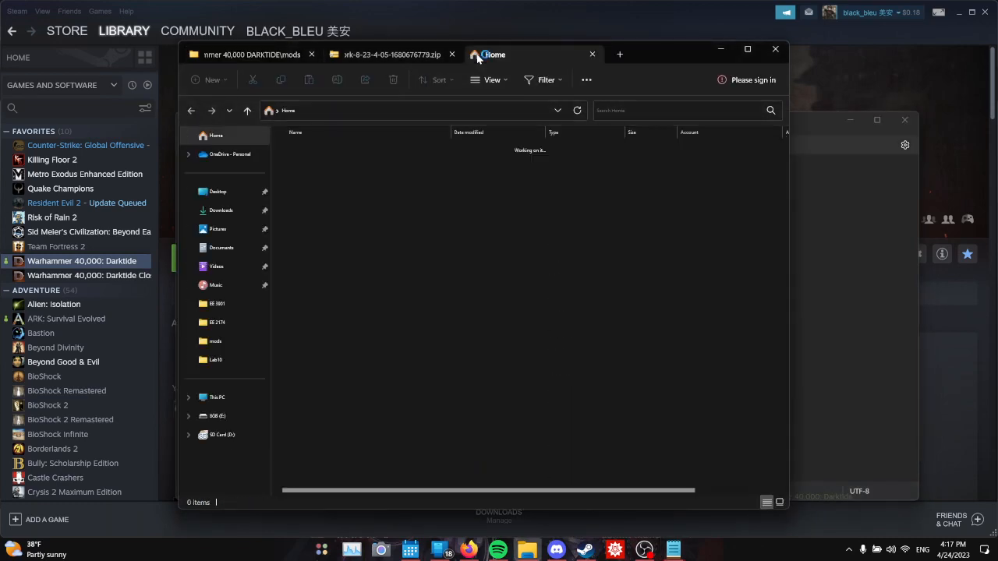
{"action": "left_click", "coordinate": [591, 55]}
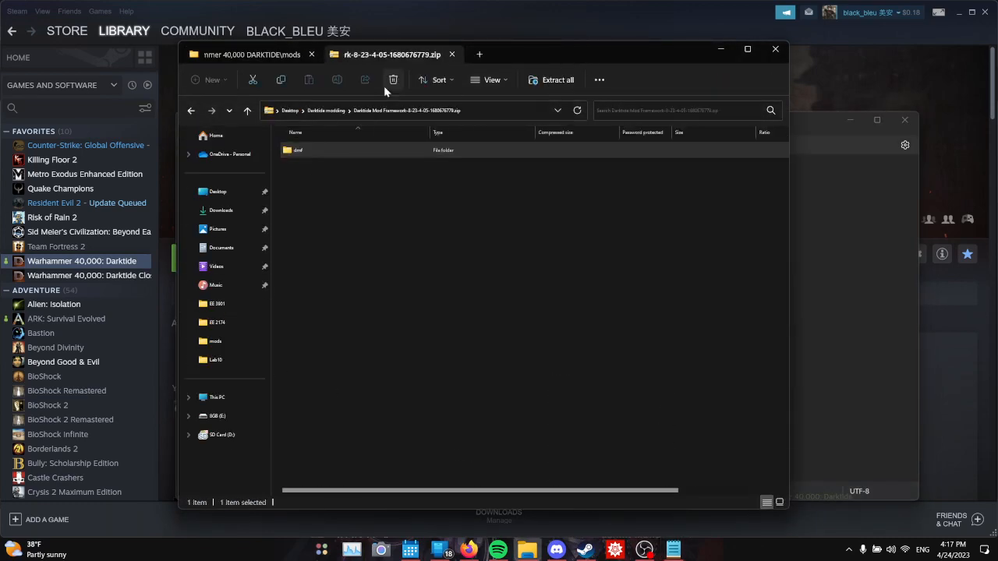
Find animation_events-21-1-0-1677408421.zip in the Darktide modding folder and open its animation_events folder.
{"action": "left_click", "coordinate": [326, 111]}
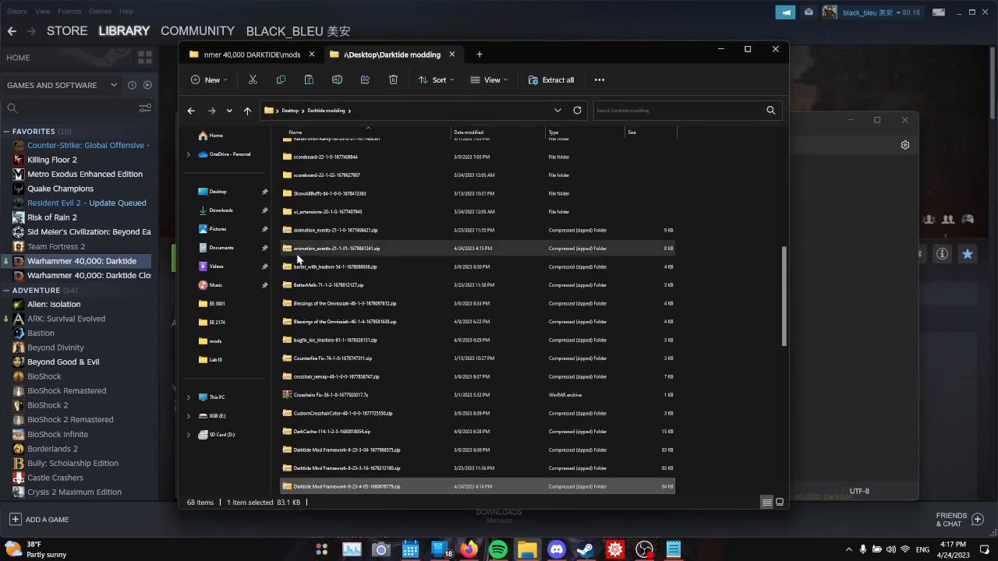
{"action": "scroll", "coordinate": [312, 347], "scroll_direction": "down", "scroll_amount": 6}
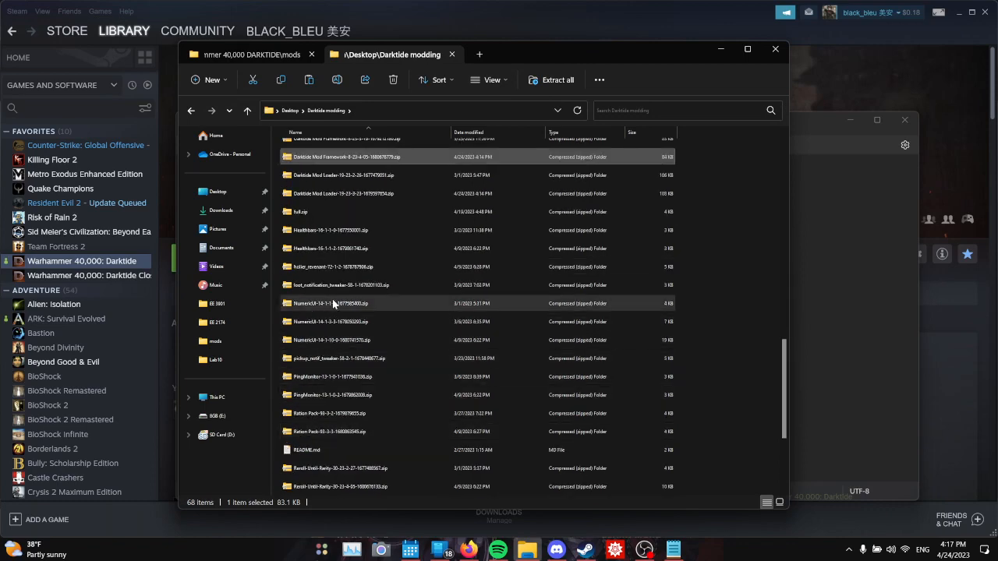
{"action": "scroll", "coordinate": [320, 288], "scroll_direction": "up", "scroll_amount": 6}
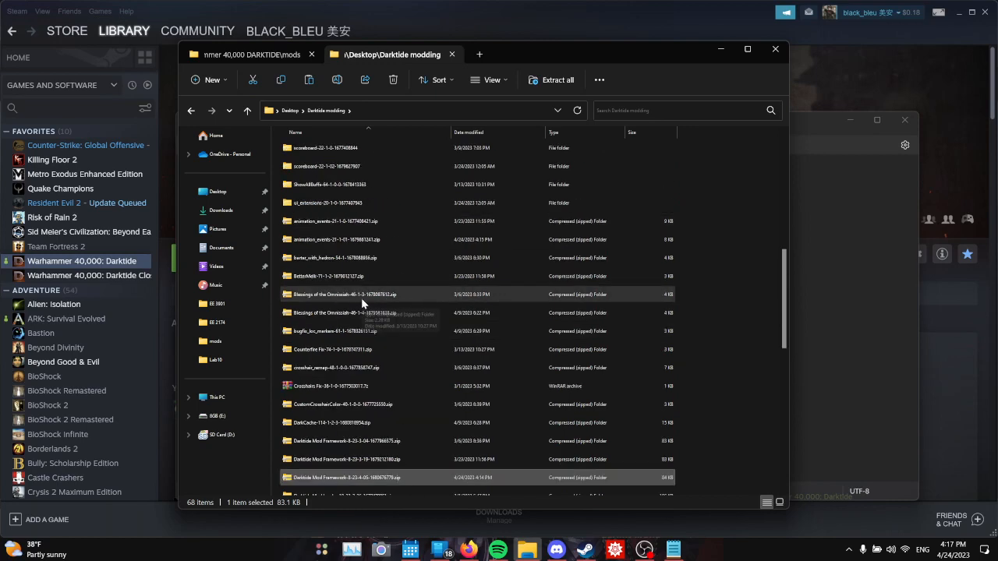
{"action": "scroll", "coordinate": [343, 265], "scroll_direction": "up", "scroll_amount": 1}
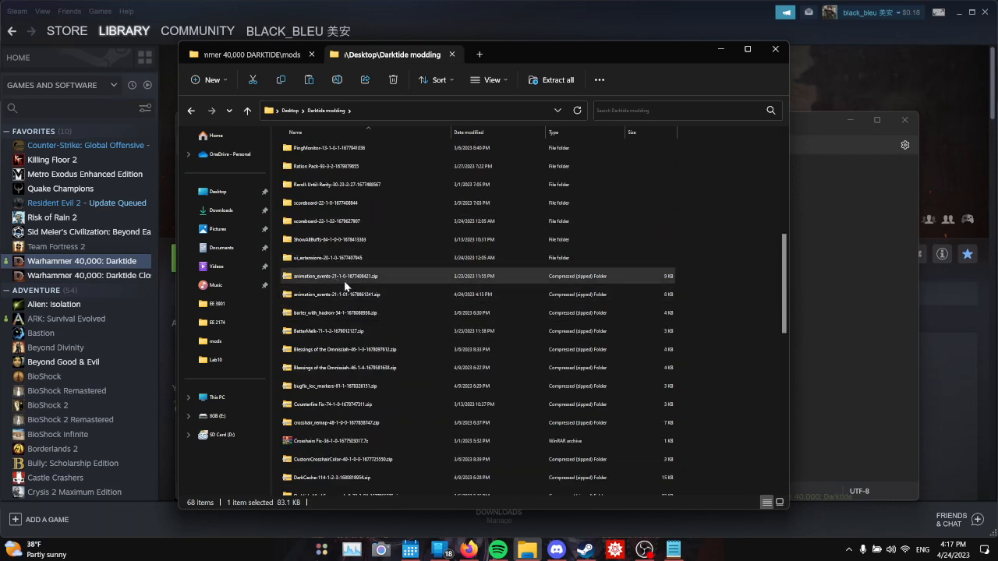
{"action": "double_click", "coordinate": [346, 281]}
{"action": "double_click", "coordinate": [330, 152]}
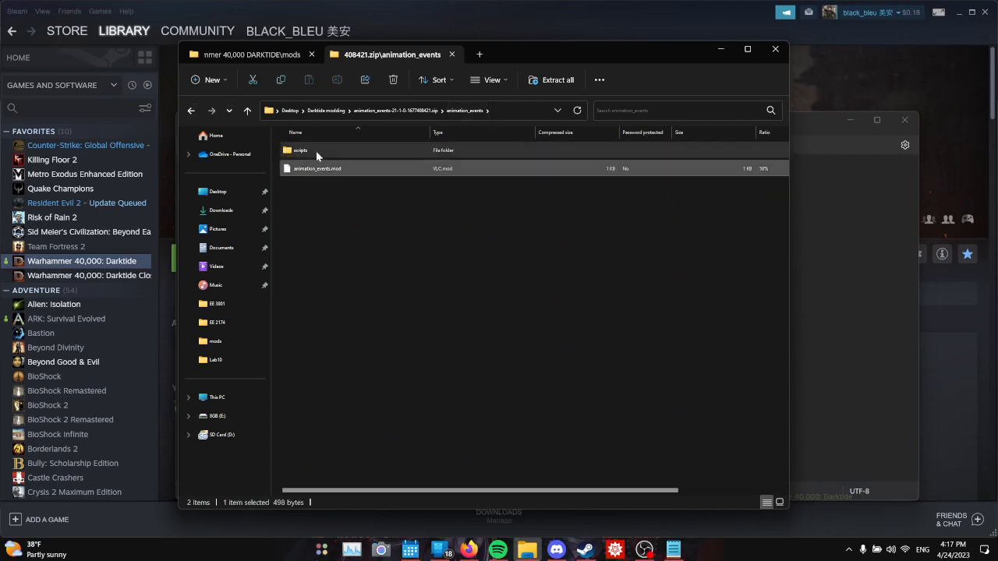
Return to the zip's root, select its animation_events folder, and locate the matching folder in the game's mods folder.
{"action": "left_click", "coordinate": [413, 110]}
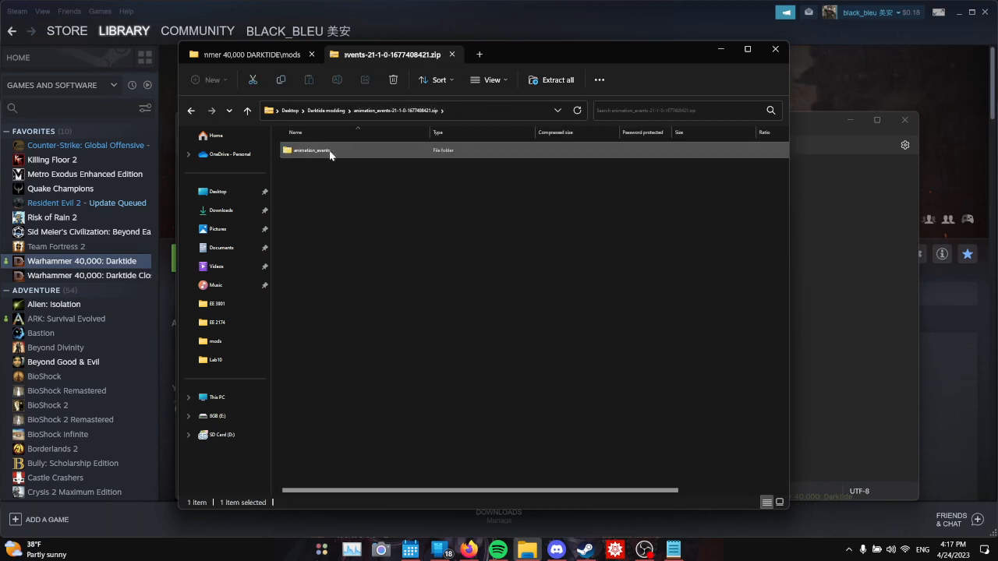
{"action": "left_click", "coordinate": [401, 111]}
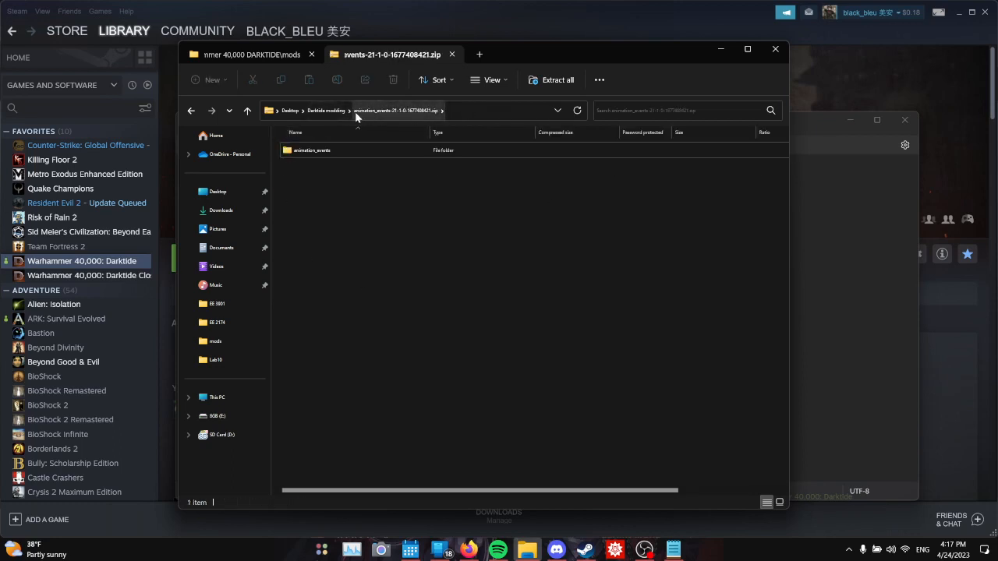
{"action": "left_click", "coordinate": [314, 152]}
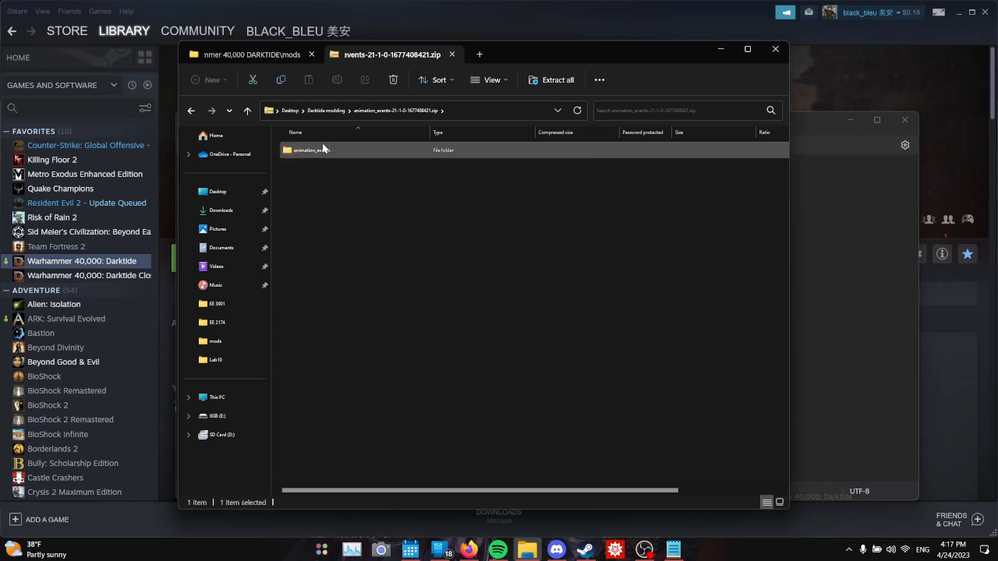
{"action": "left_click", "coordinate": [293, 61]}
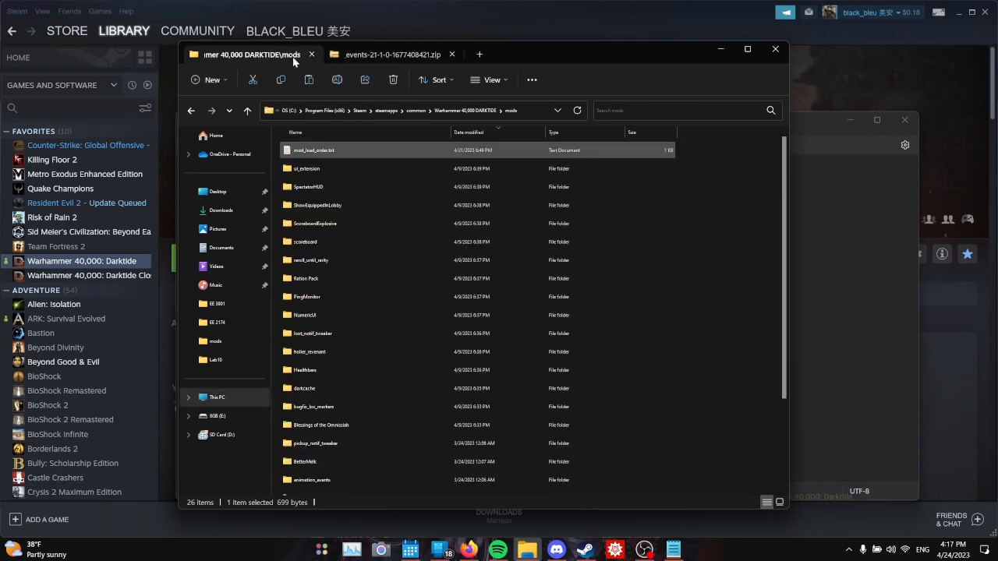
{"action": "left_click", "coordinate": [312, 170]}
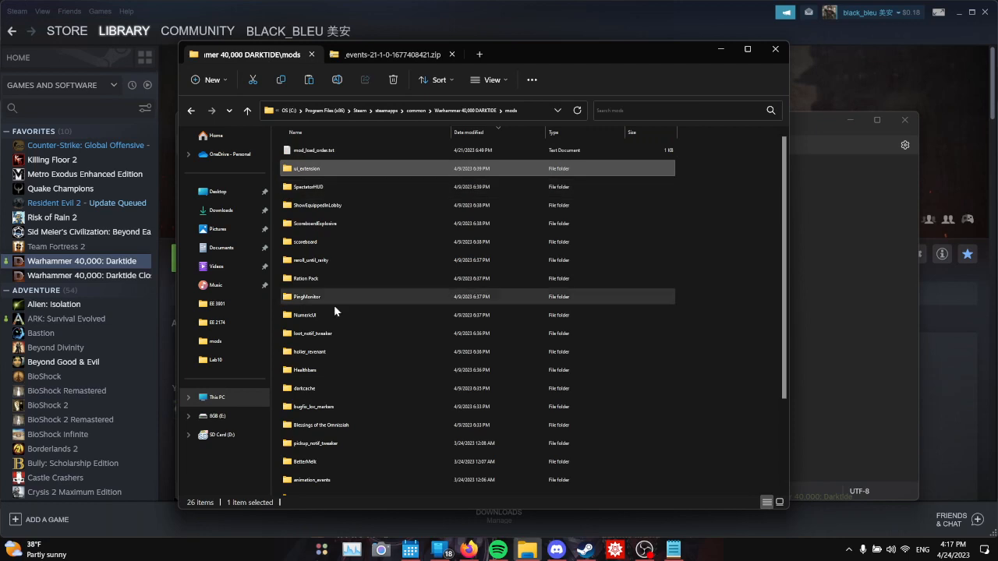
{"action": "left_click", "coordinate": [323, 479]}
Open mod_load_order.txt from the mods folder, close its duplicate copy, and place the file beside the list of mod folders.
{"action": "double_click", "coordinate": [318, 151]}
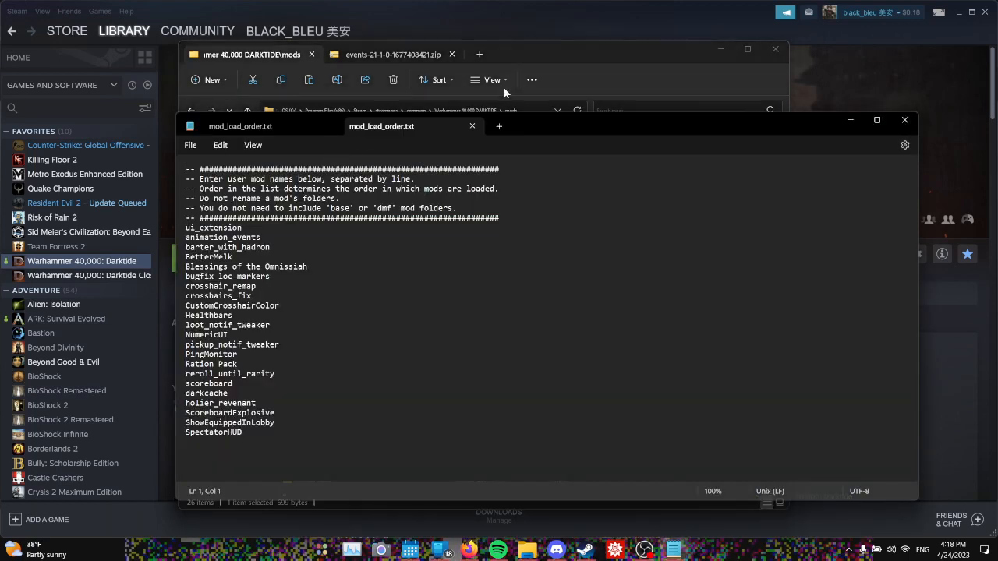
{"action": "left_click", "coordinate": [549, 215]}
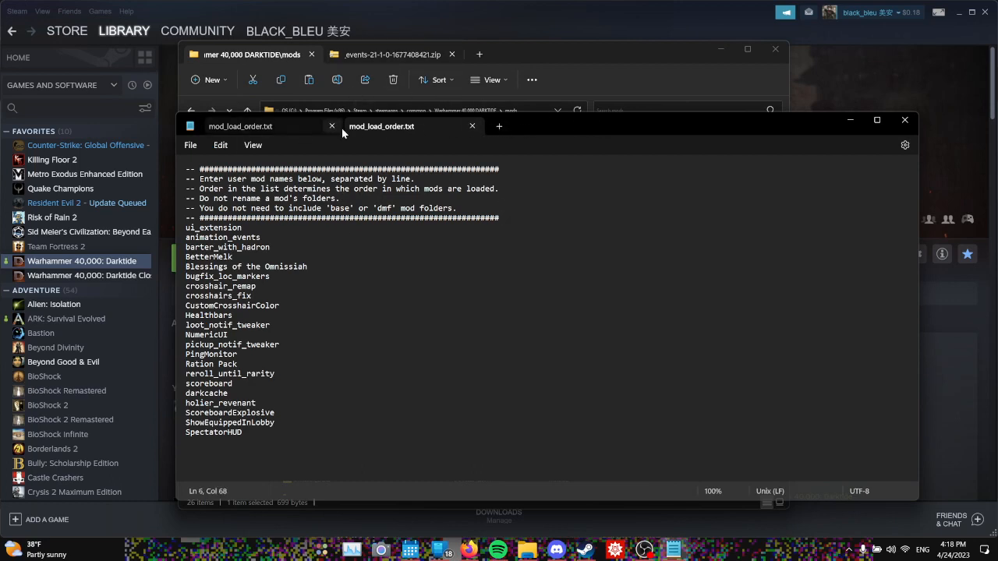
{"action": "left_click", "coordinate": [472, 125]}
{"action": "left_click", "coordinate": [267, 58]}
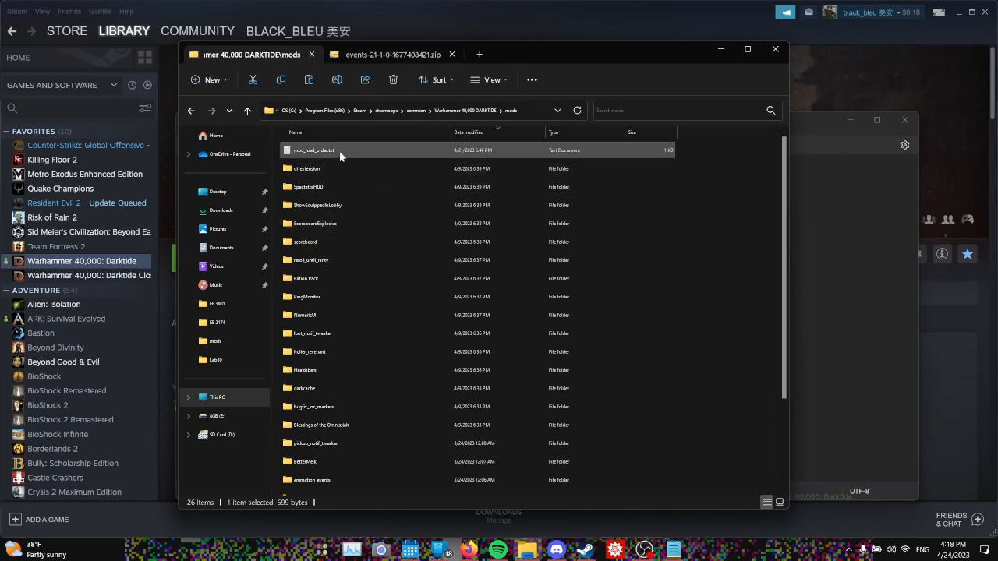
{"action": "double_click", "coordinate": [608, 150]}
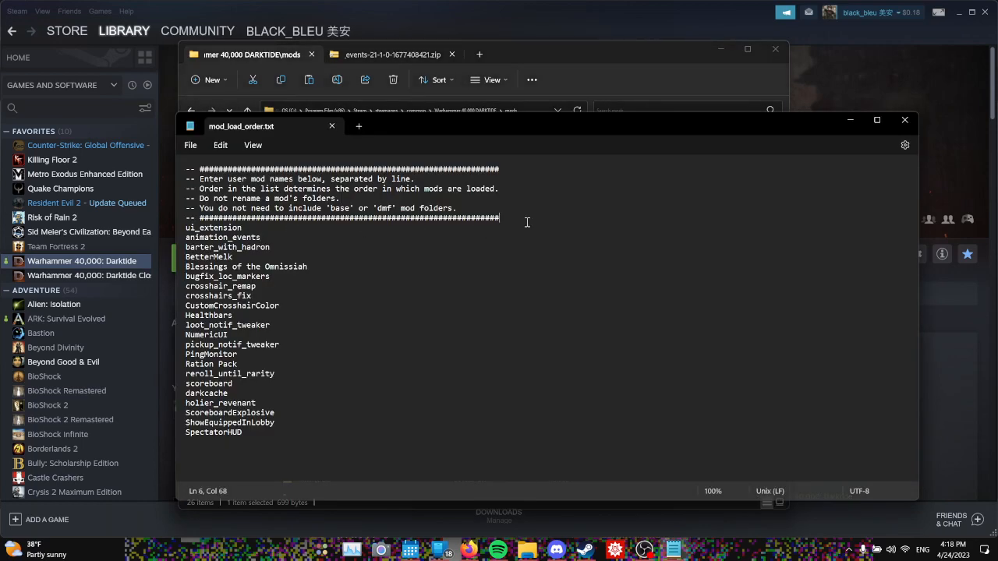
{"action": "left_click", "coordinate": [269, 237]}
{"action": "left_click_drag", "start_coordinate": [401, 118], "coordinate": [607, 98]}
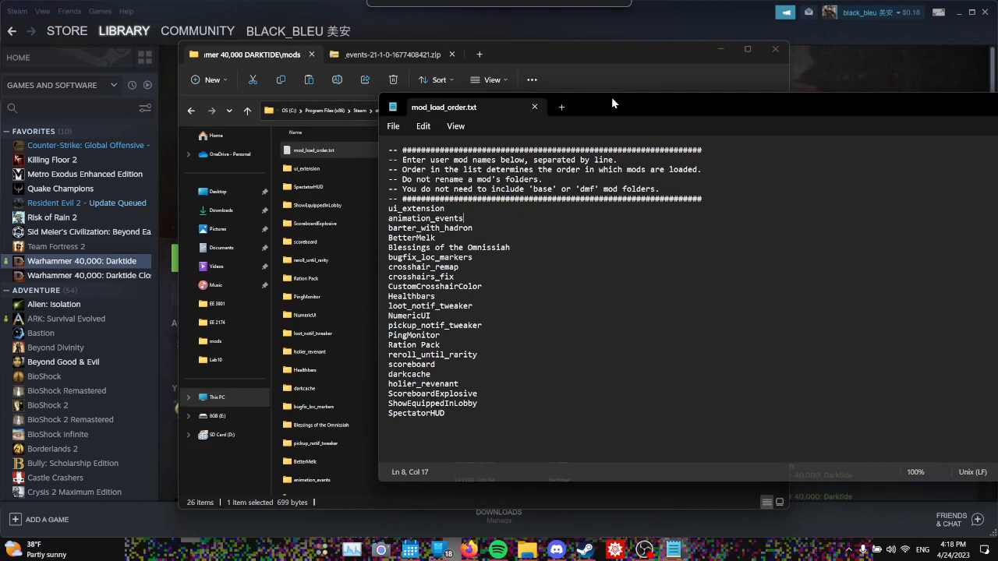
Copy the name of the ShowEquippedInLobby folder in the game's mods folder.
{"action": "left_click", "coordinate": [310, 188]}
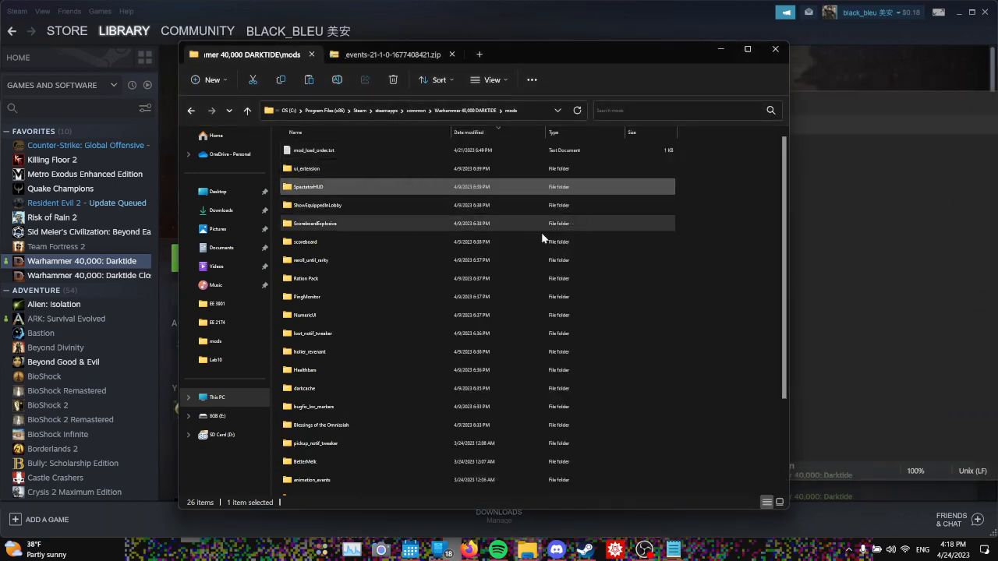
{"action": "left_click", "coordinate": [312, 188]}
{"action": "left_click", "coordinate": [321, 209]}
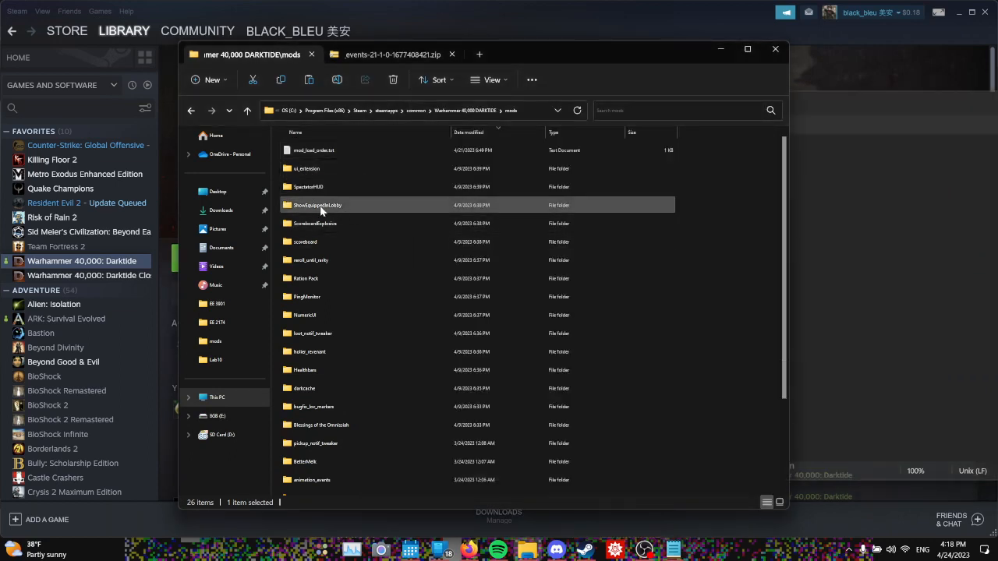
{"action": "left_click", "coordinate": [319, 207]}
{"action": "right_click", "coordinate": [324, 204]}
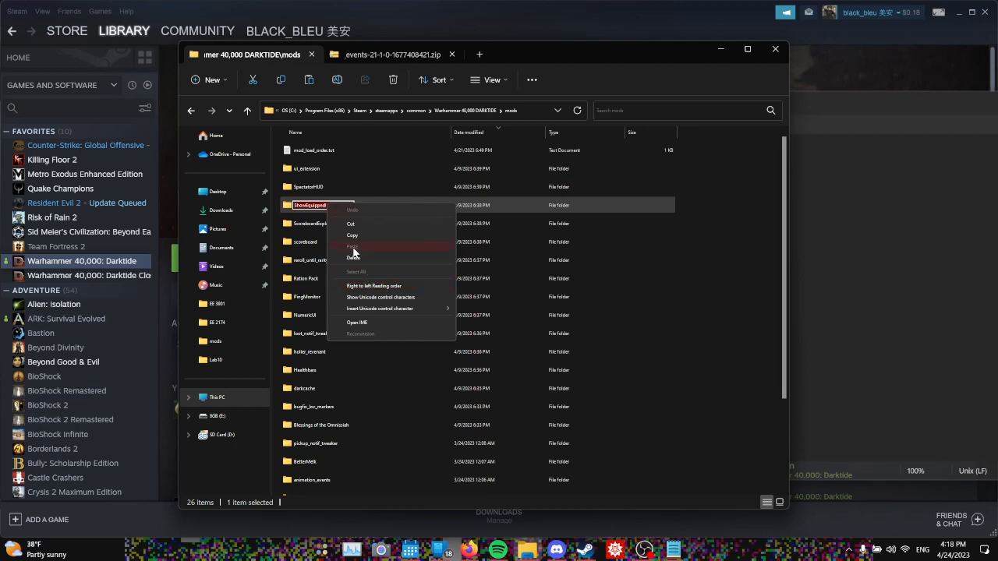
{"action": "left_click", "coordinate": [352, 235]}
Try a new line below ui_extension in mod_load_order.txt, remove it, and save the file.
{"action": "key", "text": "alt+Tab"}
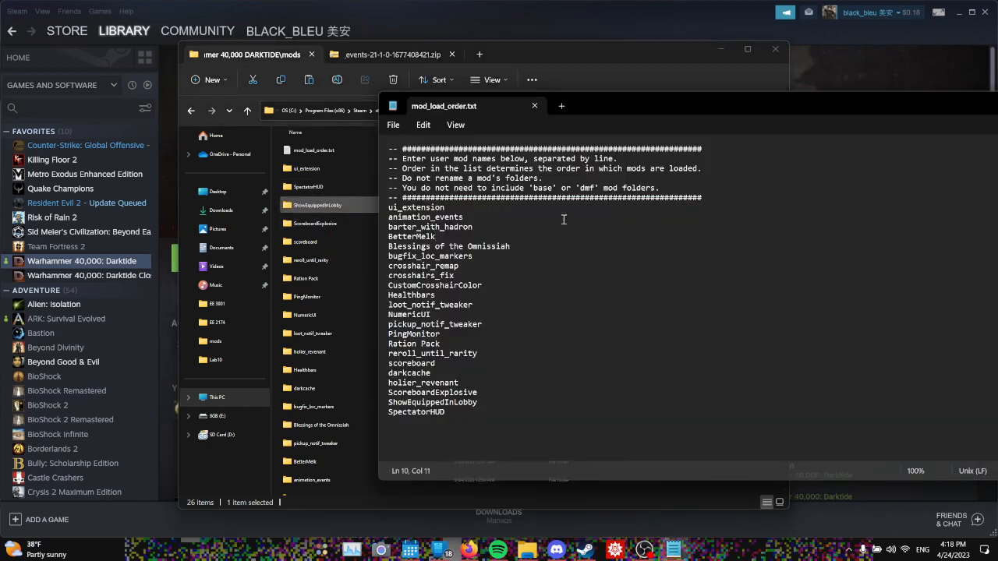
{"action": "left_click", "coordinate": [464, 209]}
{"action": "key", "text": "Return"}
{"action": "key", "text": "BackSpace"}
{"action": "left_click", "coordinate": [542, 382]}
{"action": "left_click", "coordinate": [393, 125]}
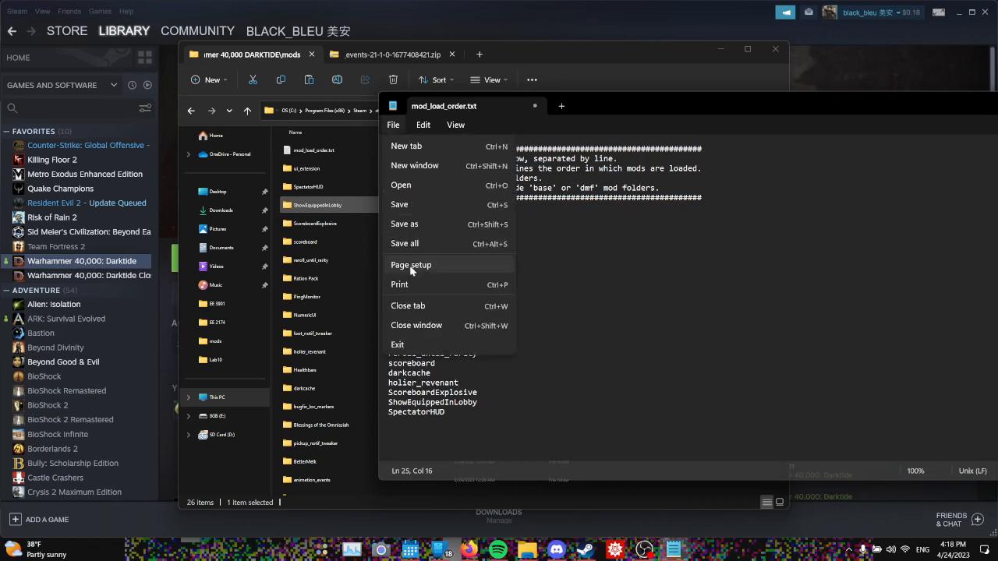
{"action": "left_click", "coordinate": [399, 205]}
Review the comment in mod_load_order.txt about the 'base' and 'dmf' mod folders.
{"action": "left_click_drag", "start_coordinate": [640, 107], "coordinate": [498, 95]}
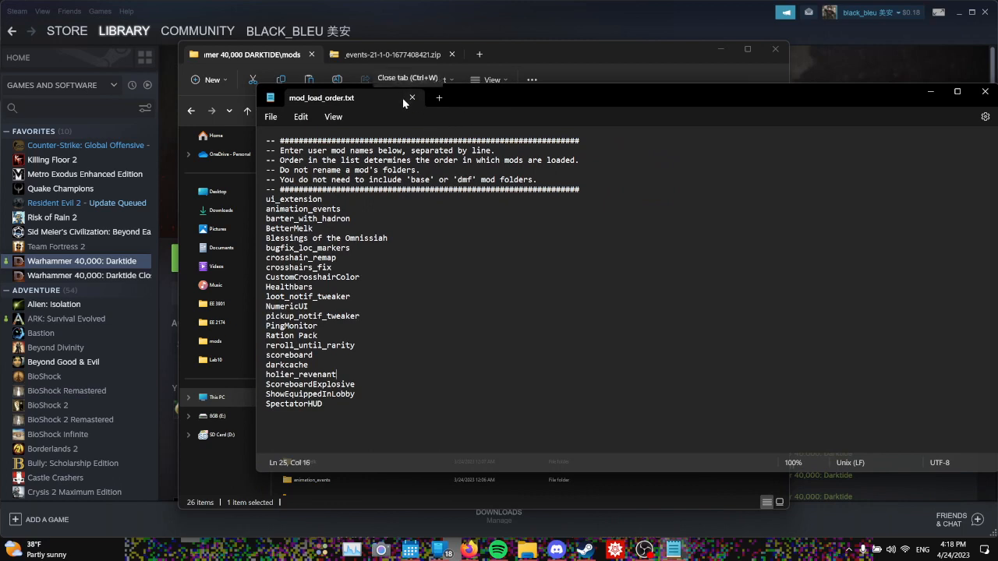
{"action": "left_click_drag", "start_coordinate": [280, 180], "coordinate": [557, 179]}
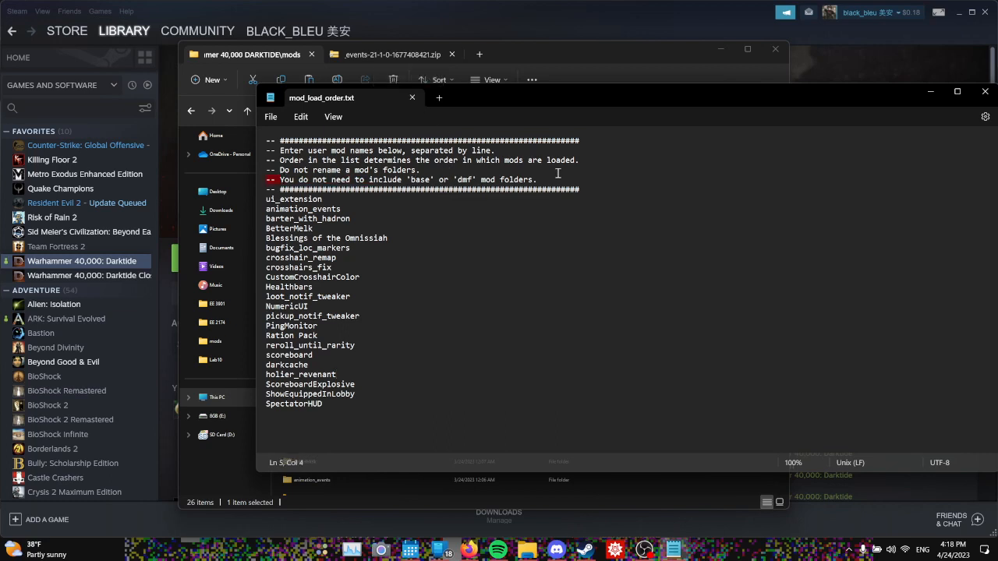
{"action": "left_click", "coordinate": [381, 392]}
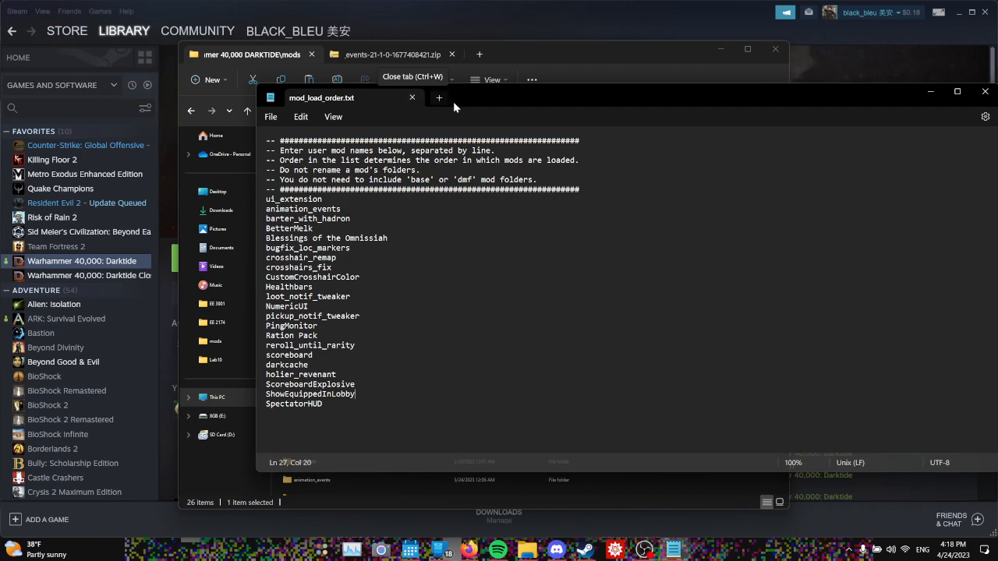
Narrow the text editor window, move it over the mods folder listing, and close mod_load_order.txt.
{"action": "left_click_drag", "start_coordinate": [851, 90], "coordinate": [744, 101]}
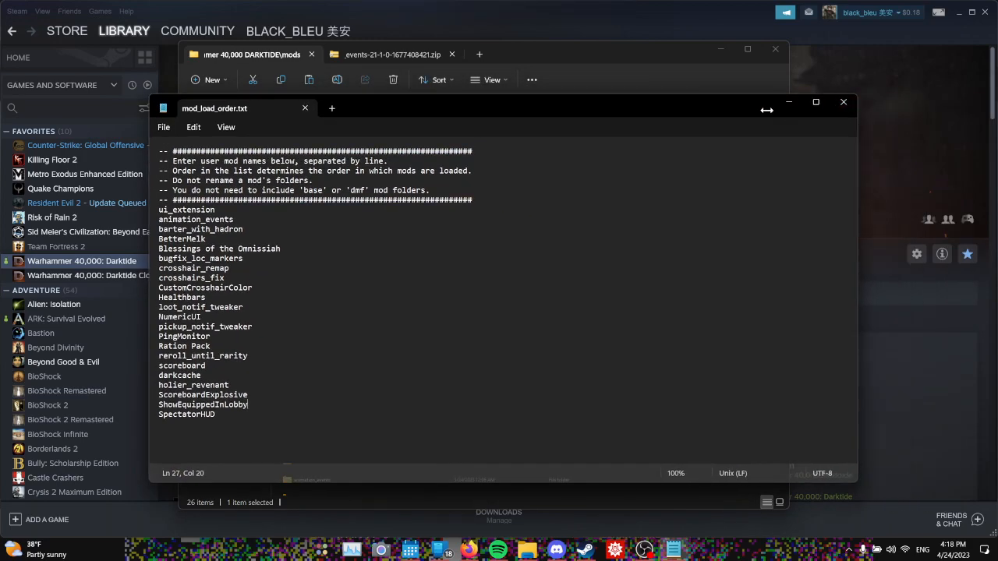
{"action": "left_click_drag", "start_coordinate": [891, 312], "coordinate": [605, 312]}
{"action": "left_click_drag", "start_coordinate": [394, 103], "coordinate": [555, 92]}
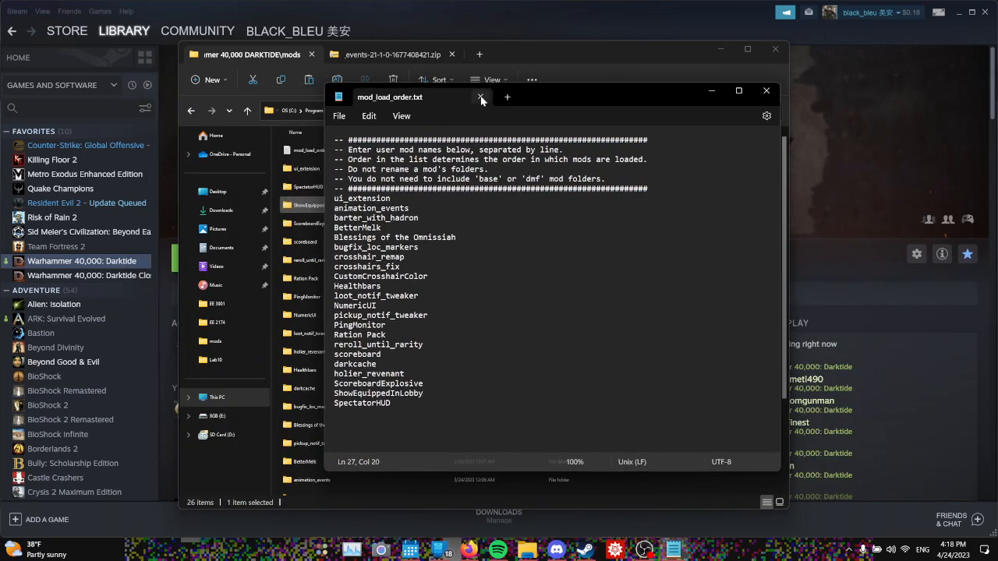
{"action": "left_click", "coordinate": [483, 97]}
Look through the mods folder, reopen mod_load_order.txt, and highlight the PingMonitor entry.
{"action": "scroll", "coordinate": [397, 423], "scroll_direction": "down", "scroll_amount": 1}
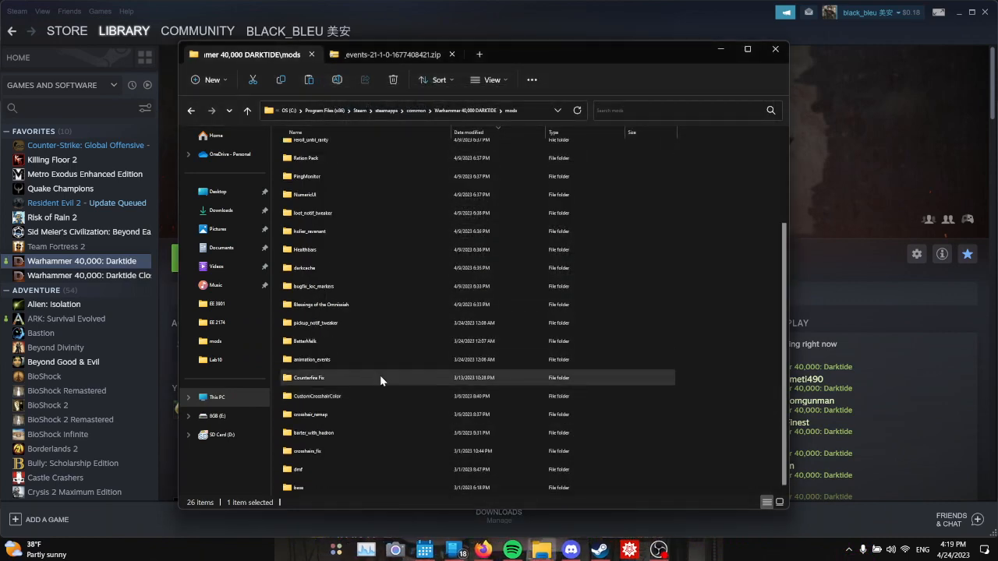
{"action": "scroll", "coordinate": [447, 208], "scroll_direction": "up", "scroll_amount": 1}
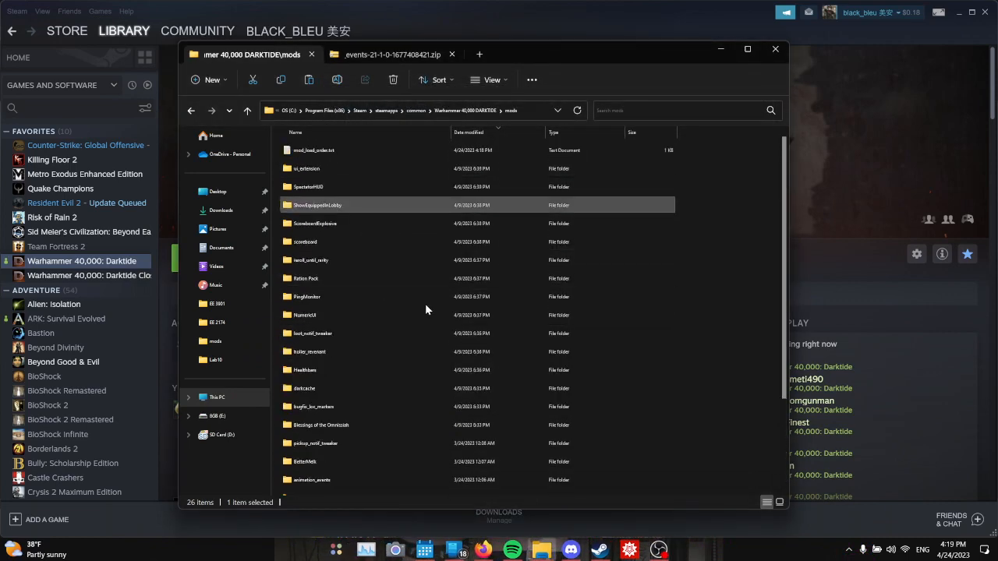
{"action": "double_click", "coordinate": [347, 149]}
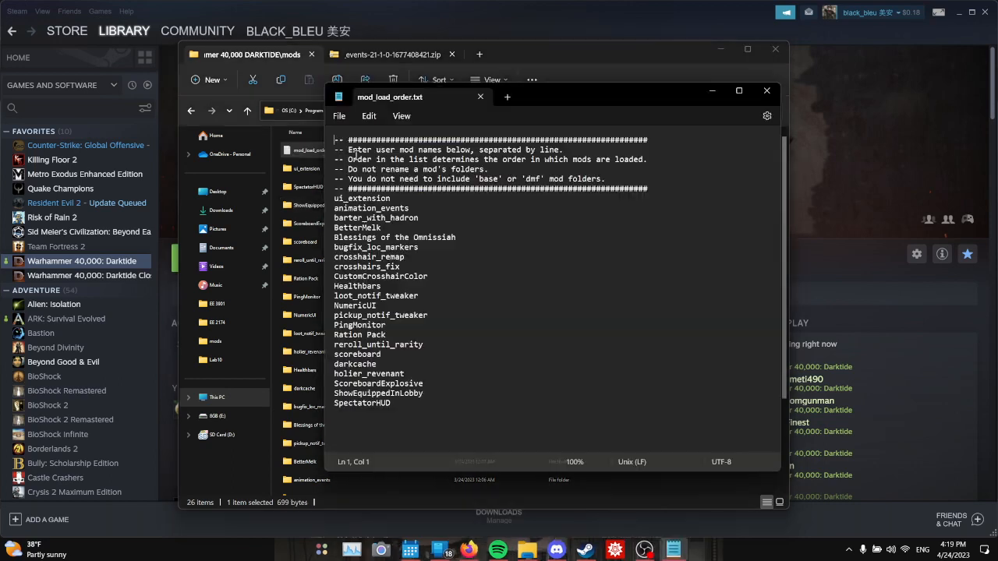
{"action": "left_click", "coordinate": [416, 326]}
{"action": "left_click_drag", "start_coordinate": [416, 326], "coordinate": [343, 319]}
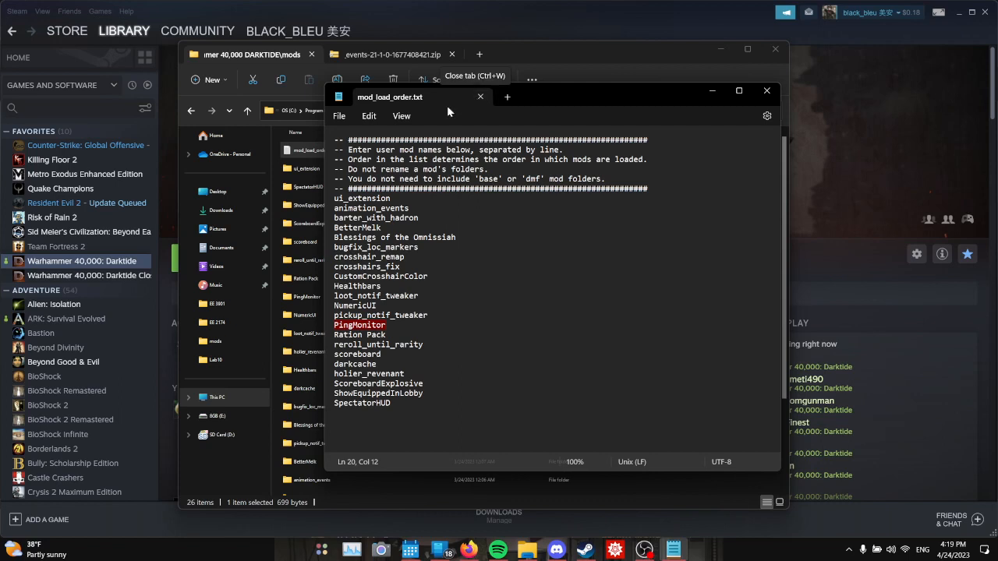
{"action": "left_click_drag", "start_coordinate": [394, 324], "coordinate": [333, 324]}
{"action": "left_click", "coordinate": [452, 315]}
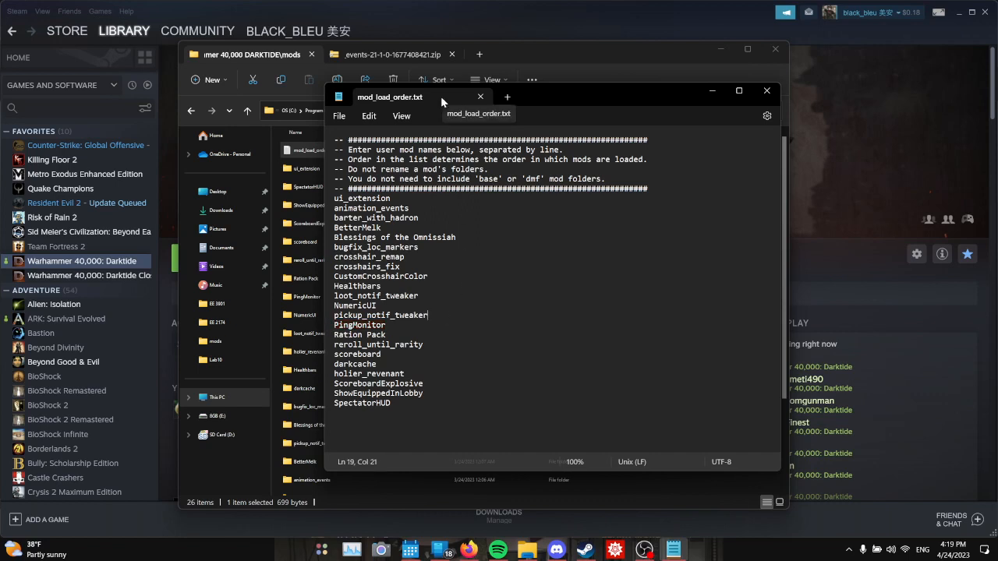
{"action": "left_click", "coordinate": [480, 97]}
{"action": "left_click", "coordinate": [550, 56]}
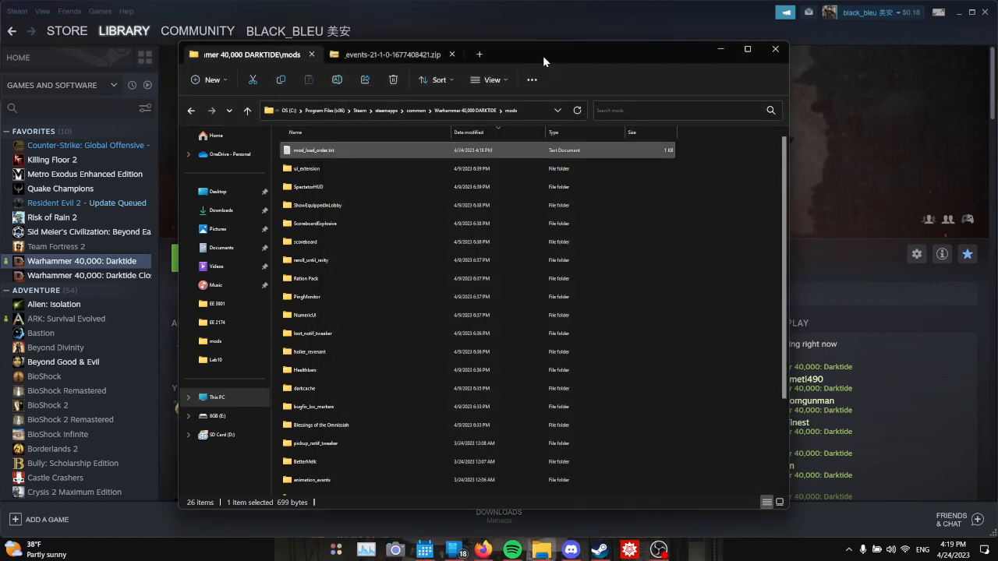
{"action": "left_click", "coordinate": [382, 56]}
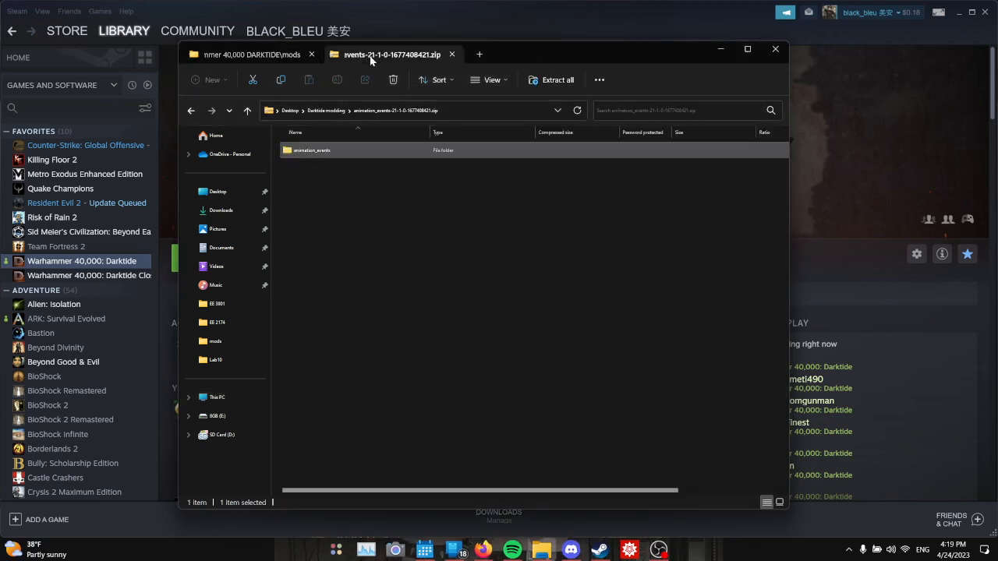
{"action": "left_click", "coordinate": [324, 111]}
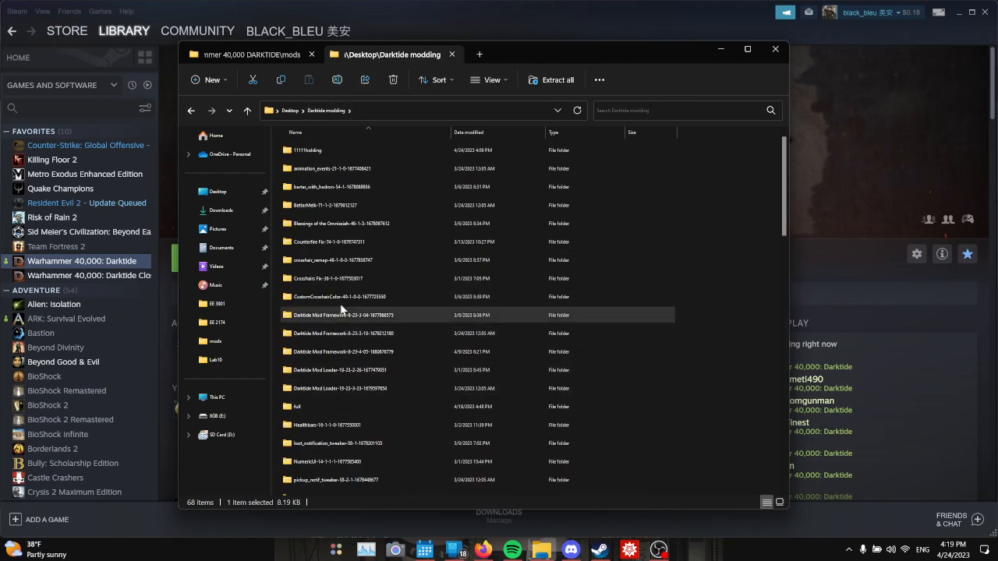
{"action": "left_click", "coordinate": [322, 242]}
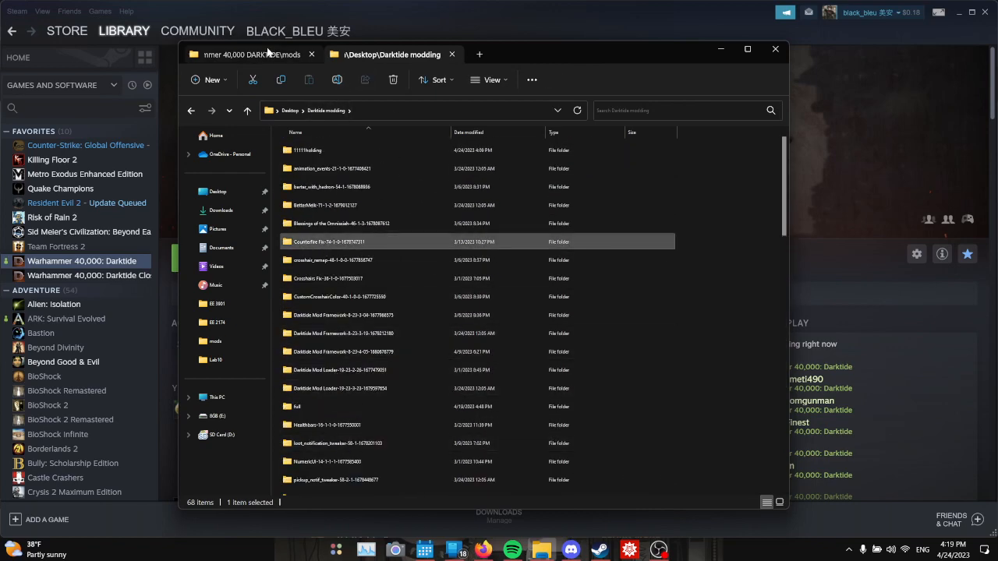
{"action": "double_click", "coordinate": [340, 247]}
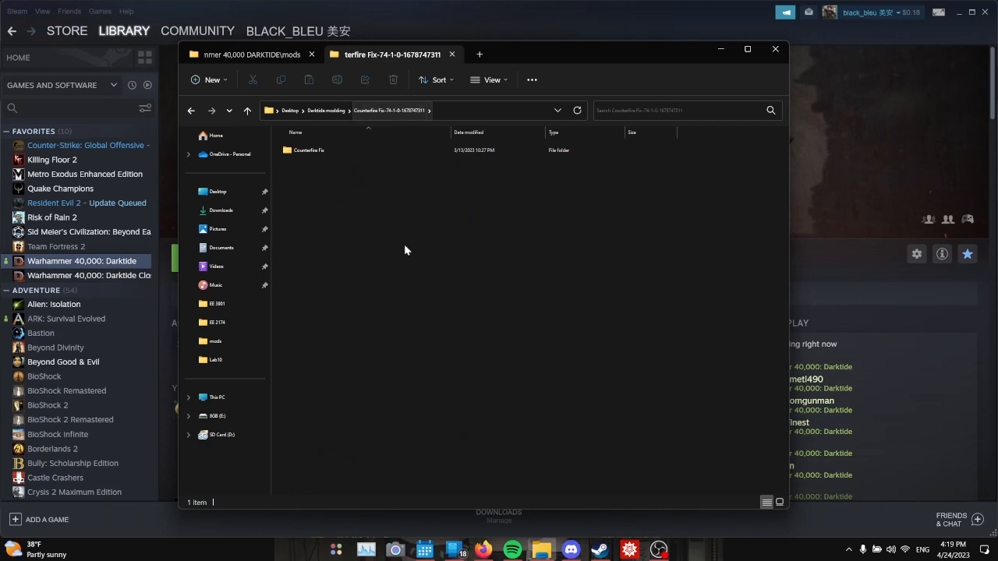
Examine the contents of the inner Counterfire Fix folder, including its .mod file, and return to the parent folder.
{"action": "left_click", "coordinate": [309, 152]}
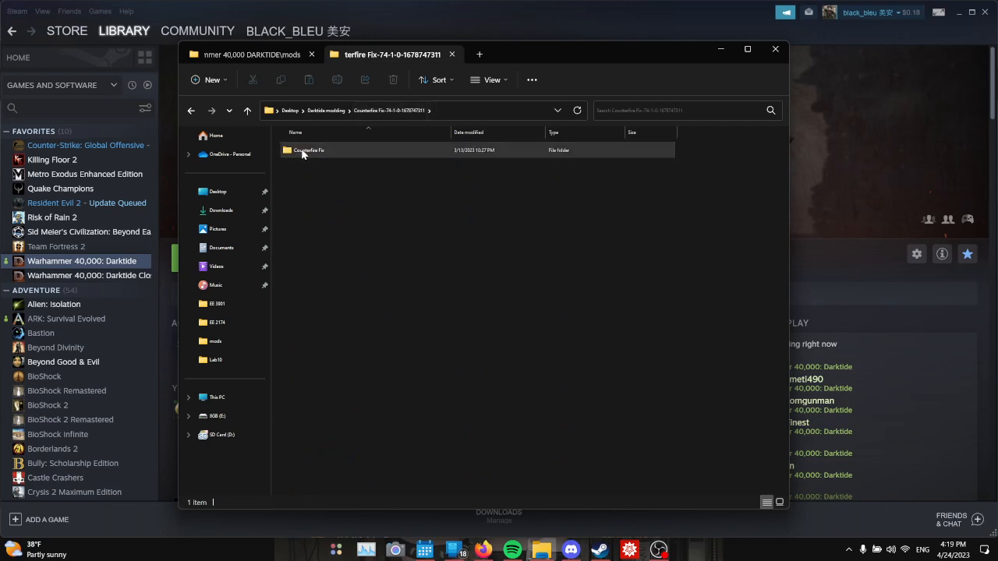
{"action": "double_click", "coordinate": [333, 155]}
{"action": "left_click", "coordinate": [348, 174]}
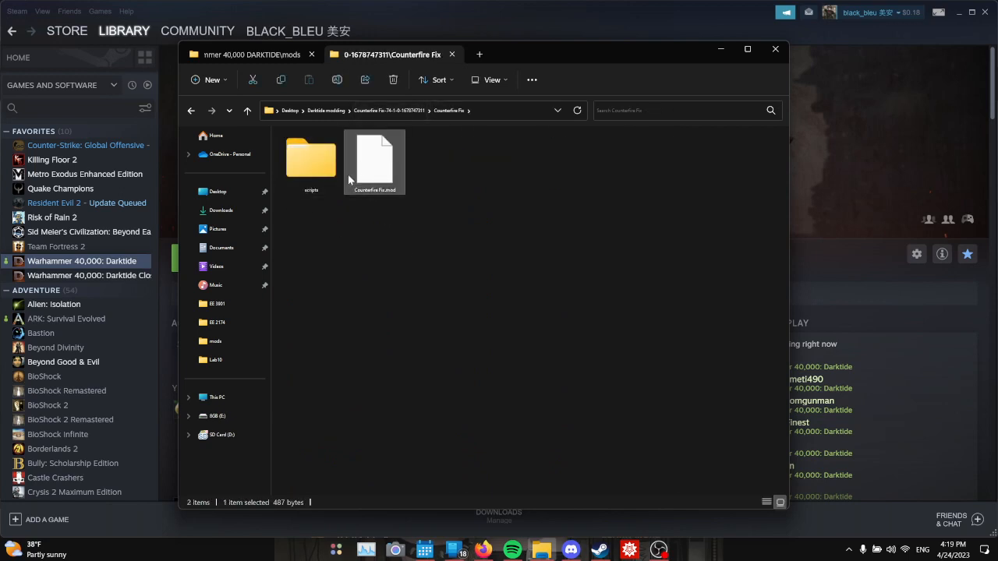
{"action": "left_click", "coordinate": [390, 110]}
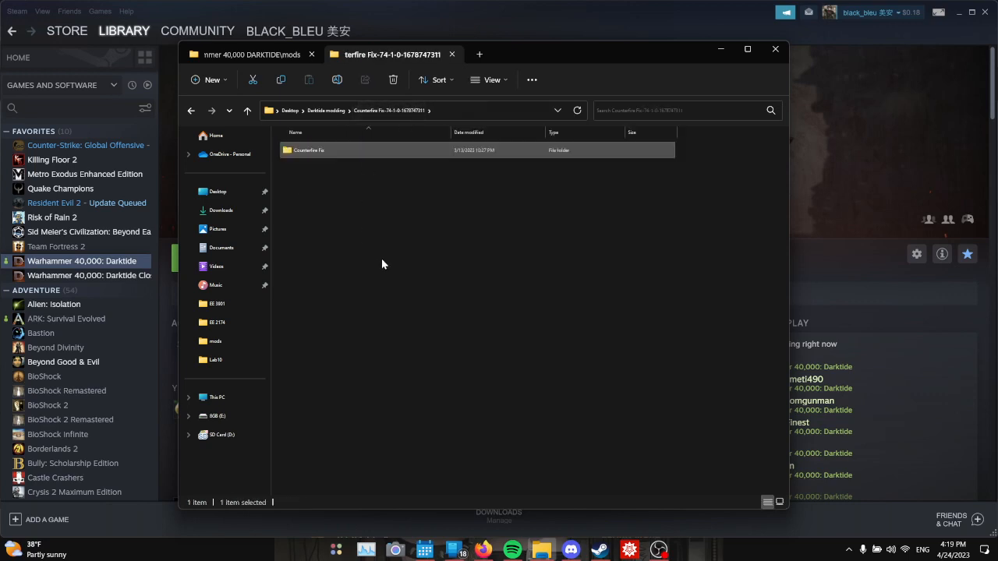
Return to the game's mods folder and briefly reopen mod_load_order.txt, closing it without edits.
{"action": "left_click", "coordinate": [268, 56]}
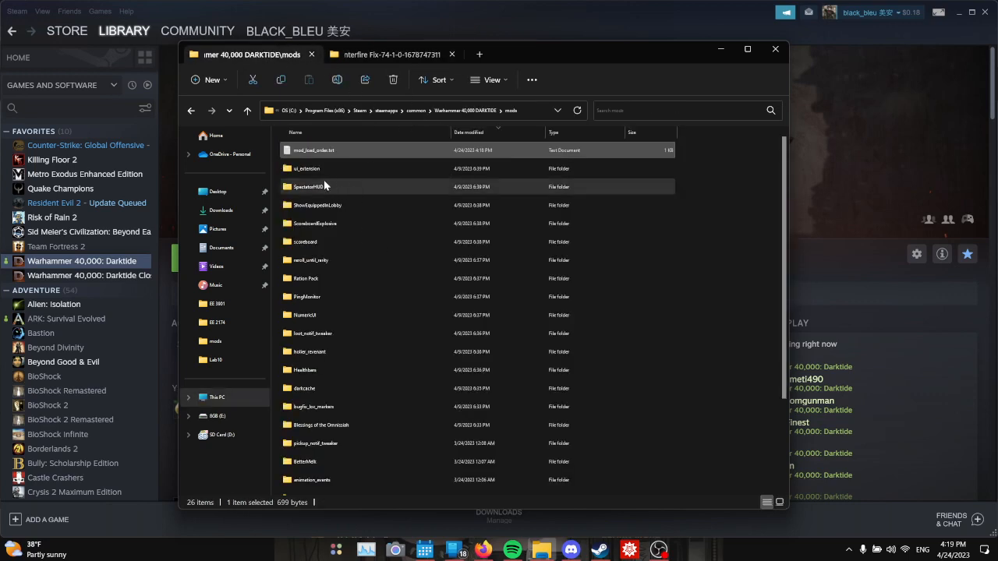
{"action": "double_click", "coordinate": [320, 150]}
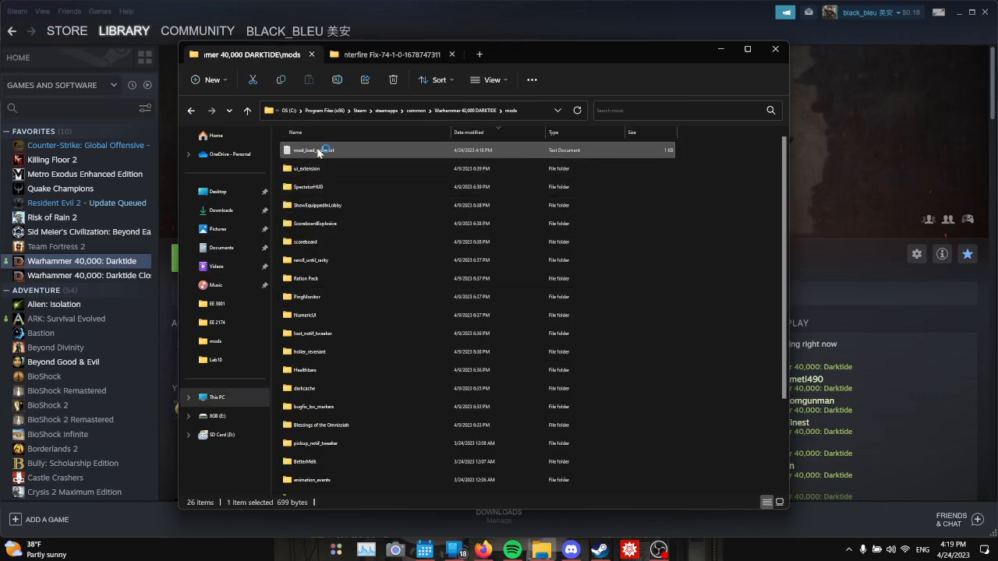
{"action": "left_click", "coordinate": [767, 92]}
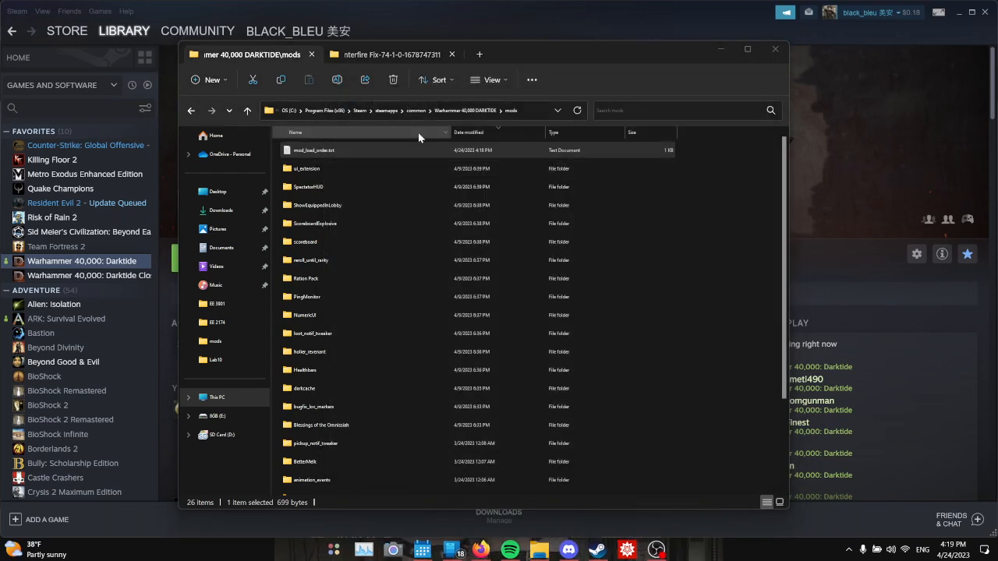
Run toggle_darktide_mods.bat from the Warhammer 40,000 DARKTIDE folder, agree to remove the existing patch, and dismiss the console.
{"action": "left_click", "coordinate": [476, 111]}
{"action": "left_click", "coordinate": [386, 364]}
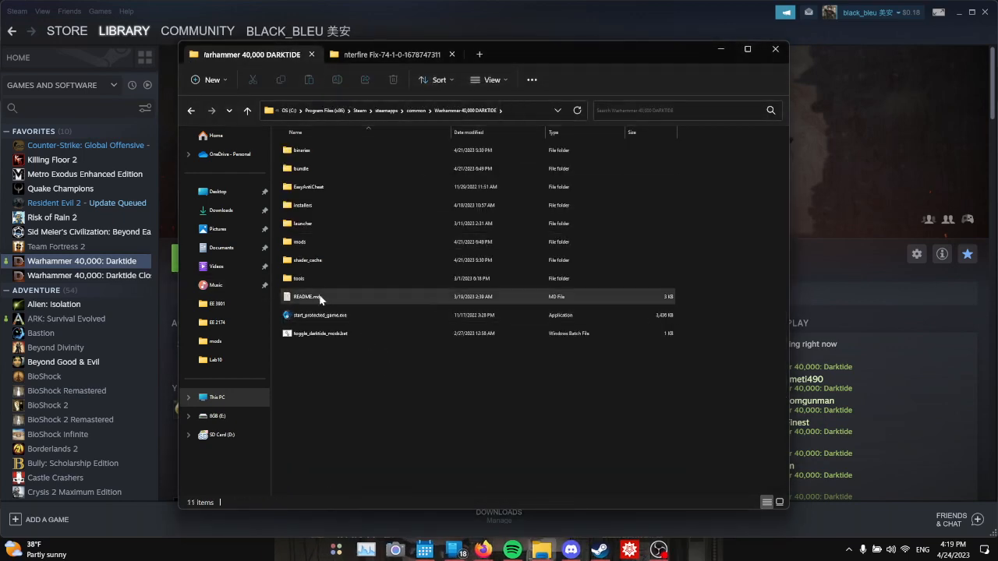
{"action": "left_click", "coordinate": [300, 335]}
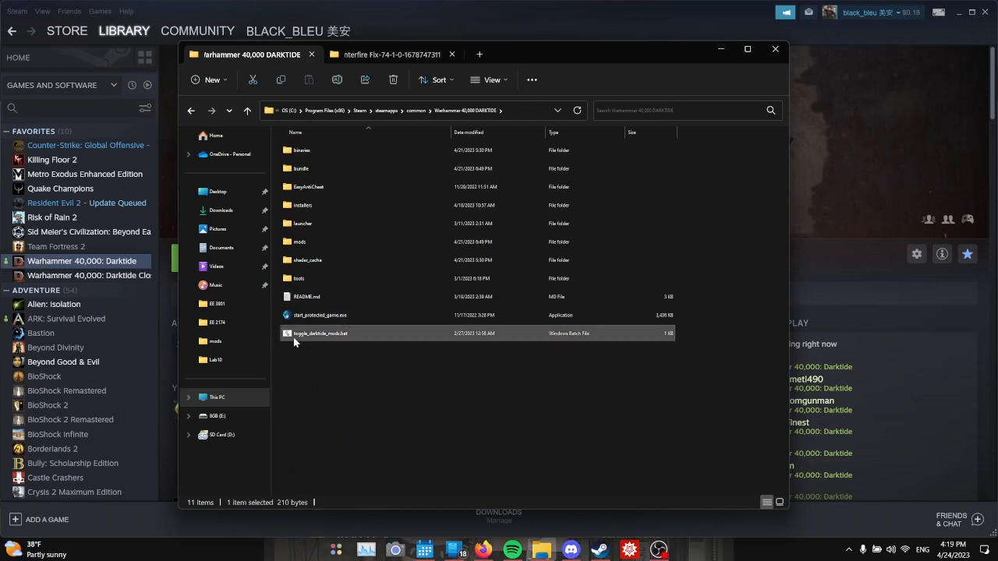
{"action": "double_click", "coordinate": [441, 332]}
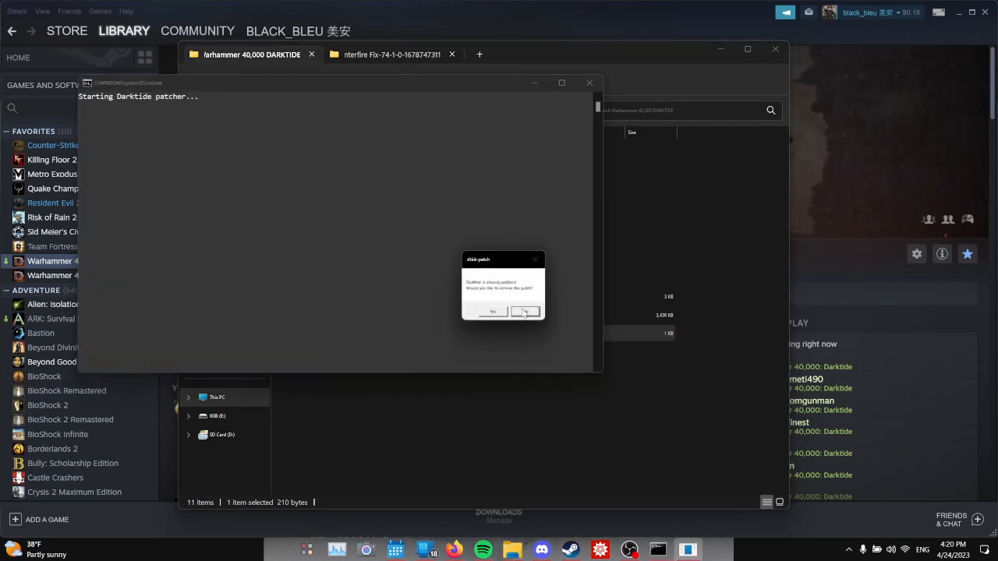
{"action": "left_click_drag", "start_coordinate": [493, 259], "coordinate": [534, 185]}
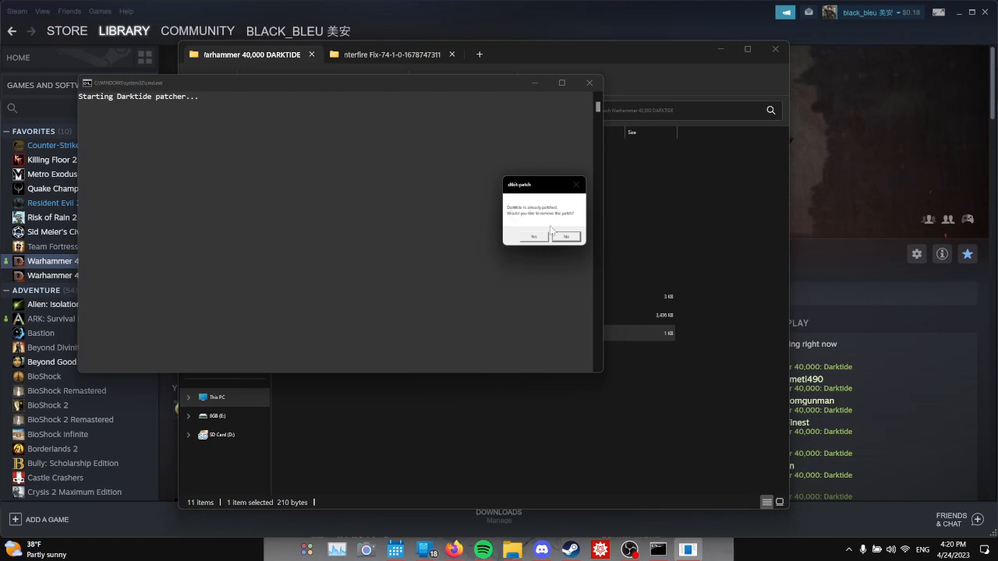
{"action": "left_click", "coordinate": [532, 238]}
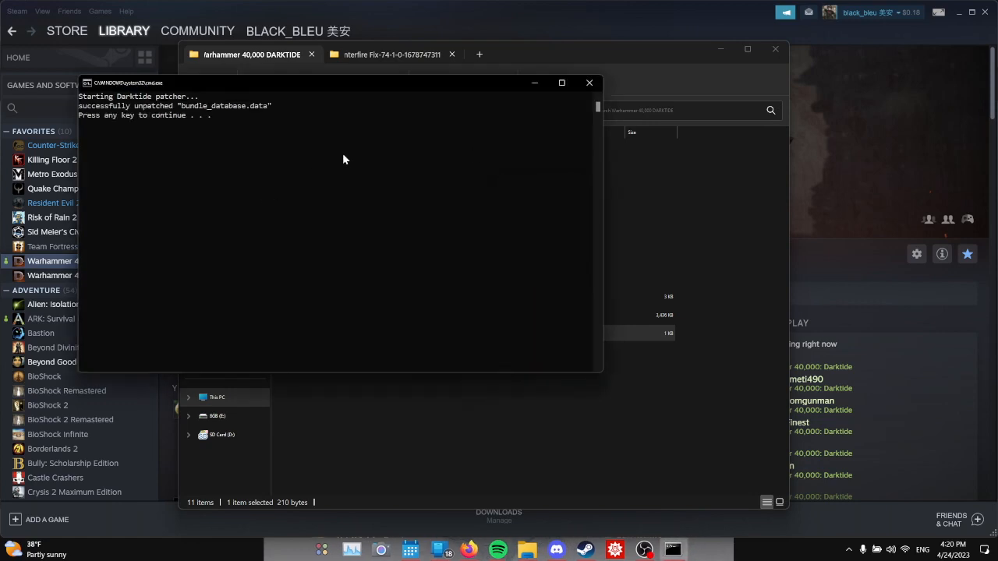
{"action": "key", "text": "Return"}
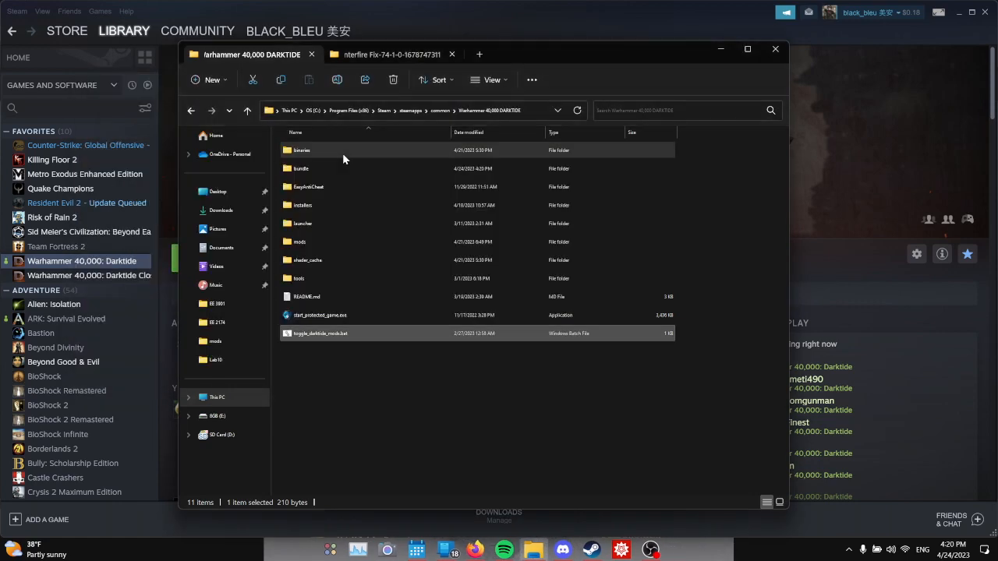
Run toggle_darktide_mods.bat again to patch Darktide for loading mods, then close the patcher's dialog and console.
{"action": "double_click", "coordinate": [375, 331]}
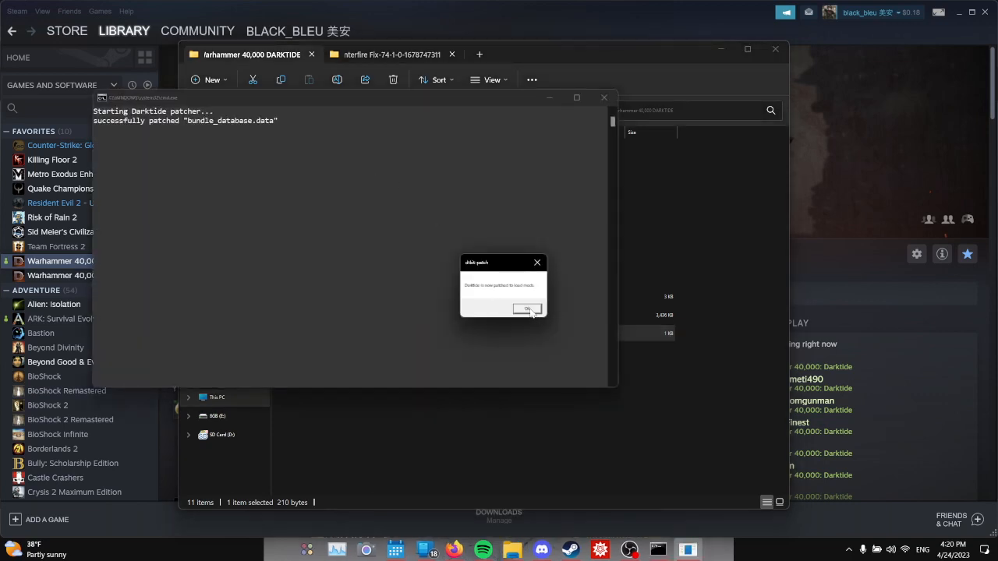
{"action": "left_click", "coordinate": [527, 309]}
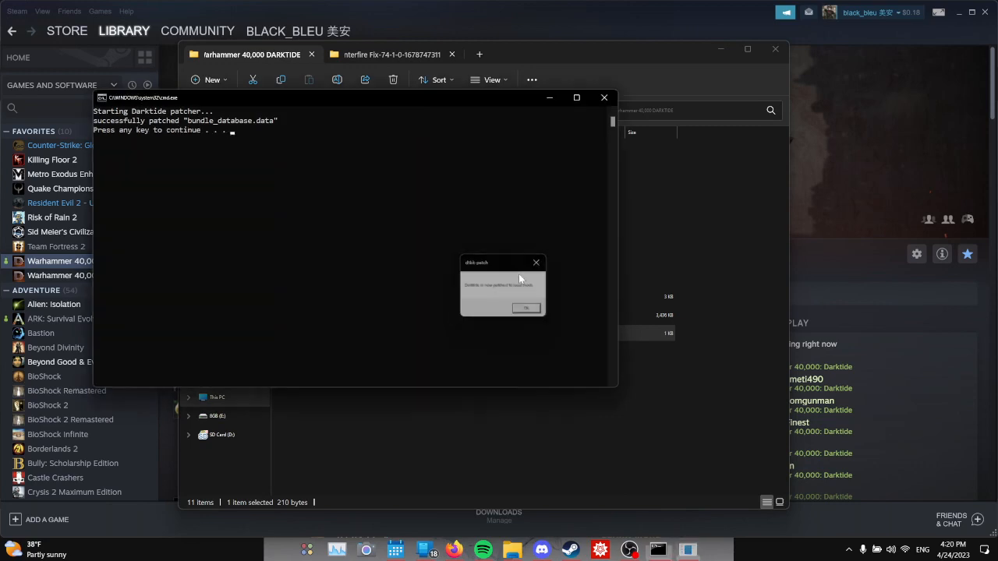
{"action": "left_click", "coordinate": [603, 97]}
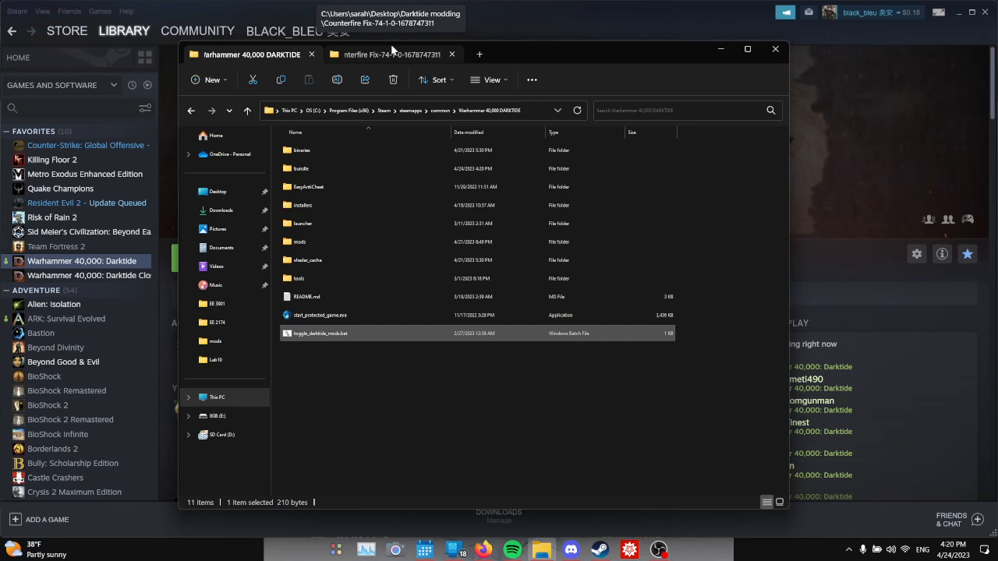
{"action": "left_click", "coordinate": [312, 349]}
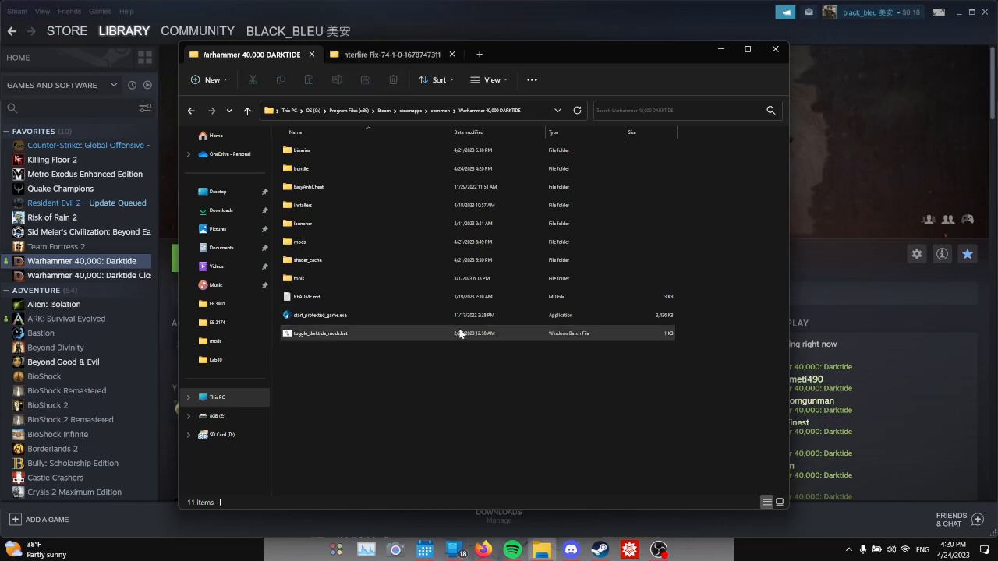
{"action": "left_click", "coordinate": [906, 156]}
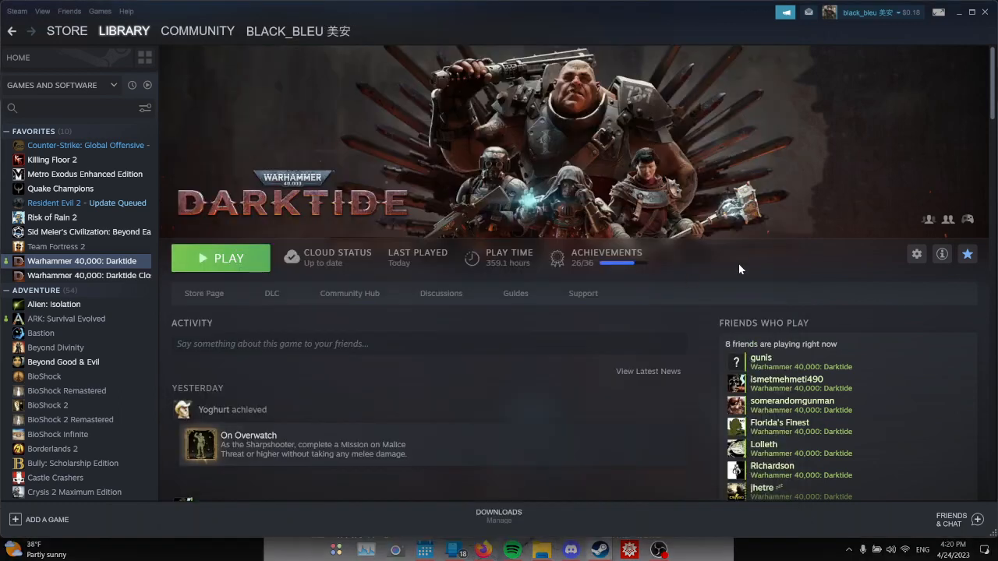
{"action": "scroll", "coordinate": [393, 327], "scroll_direction": "down", "scroll_amount": 3}
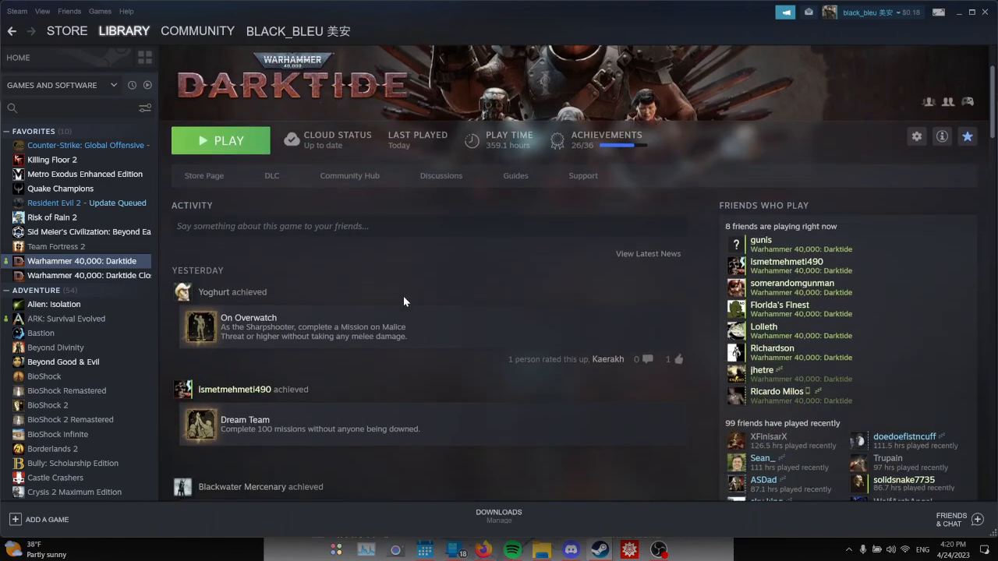
{"action": "scroll", "coordinate": [403, 295], "scroll_direction": "up", "scroll_amount": 3}
{"action": "scroll", "coordinate": [312, 387], "scroll_direction": "down", "scroll_amount": 4}
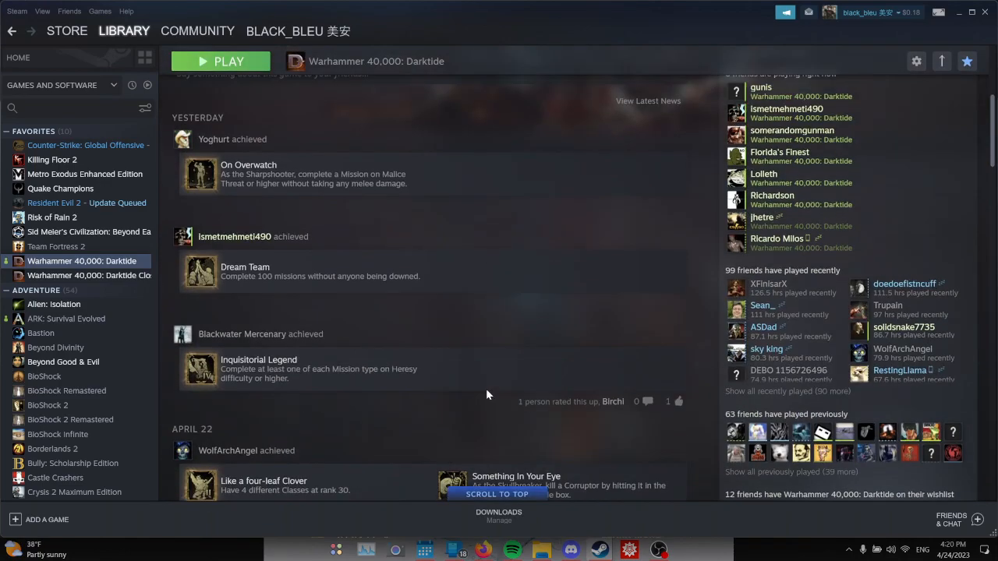
{"action": "scroll", "coordinate": [486, 389], "scroll_direction": "up", "scroll_amount": 4}
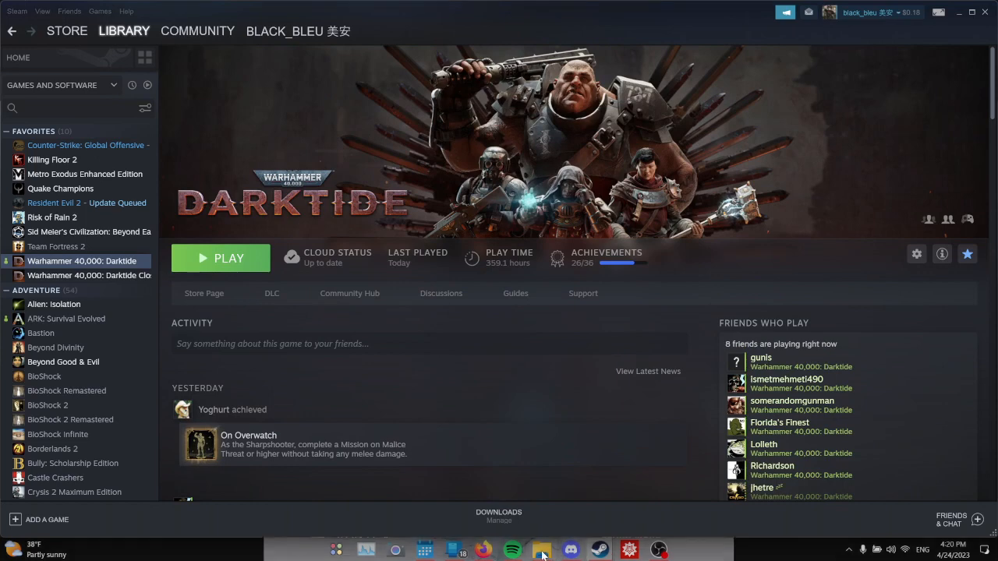
{"action": "left_click", "coordinate": [541, 550]}
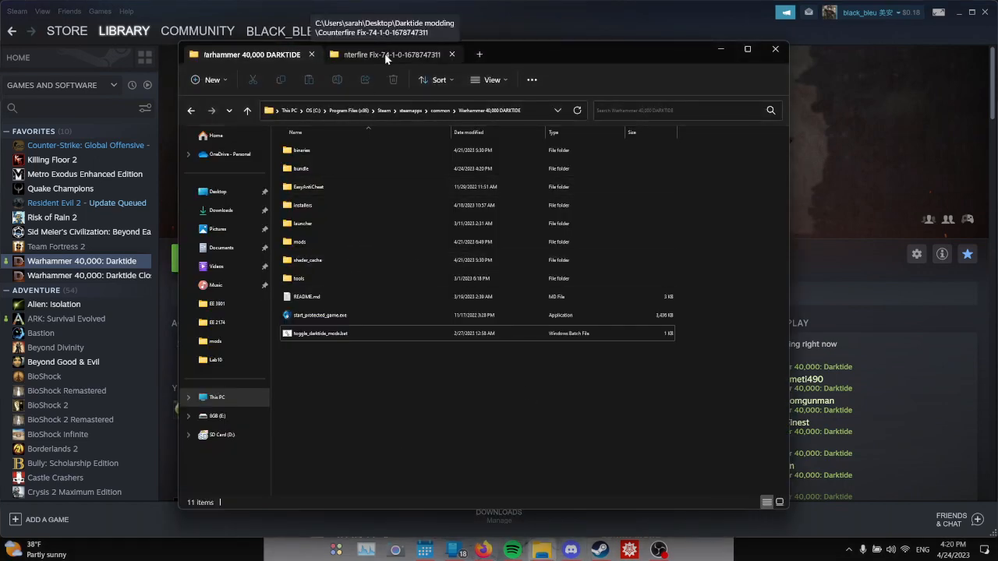
{"action": "right_click", "coordinate": [462, 404]}
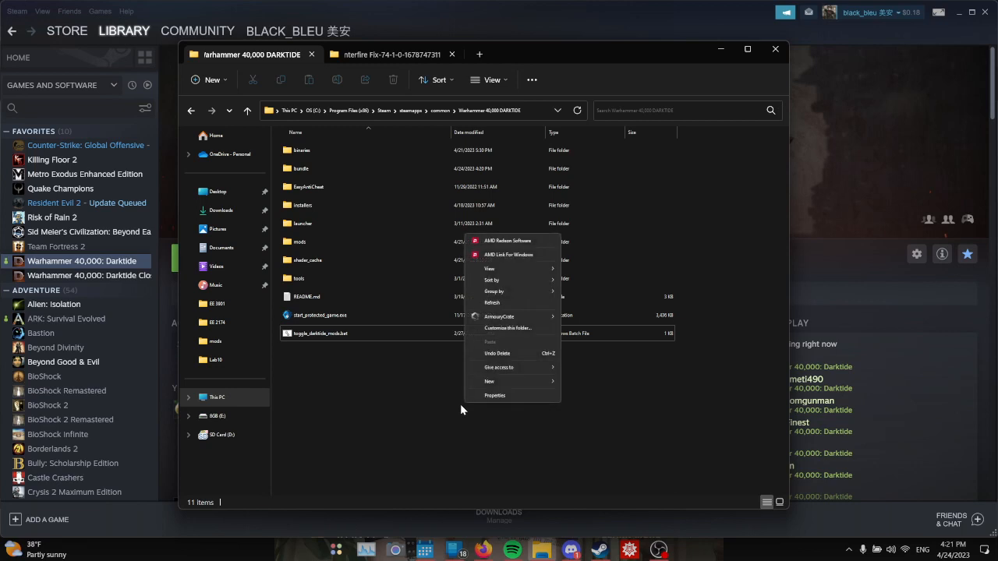
{"action": "left_click", "coordinate": [370, 419]}
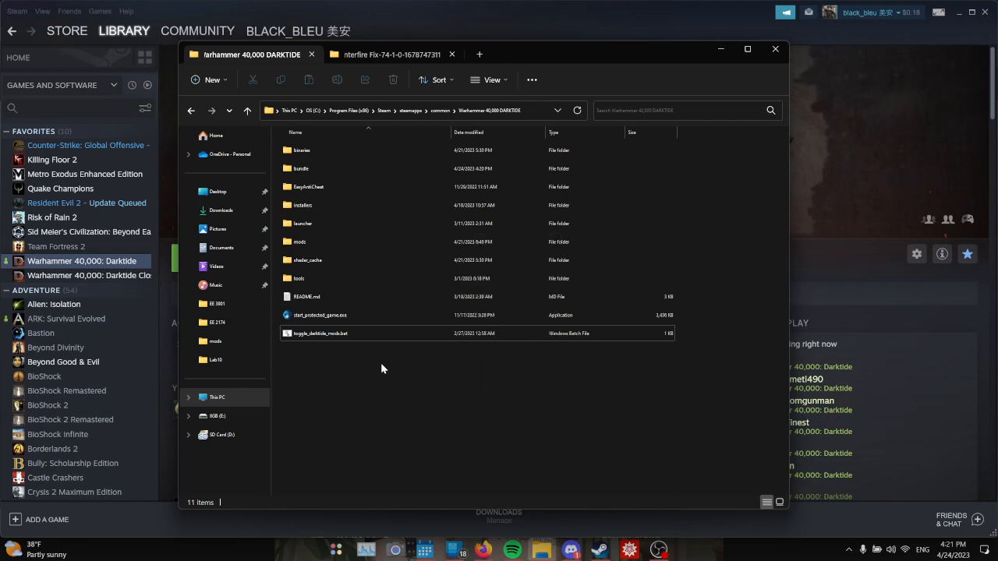
{"action": "left_click", "coordinate": [659, 550]}
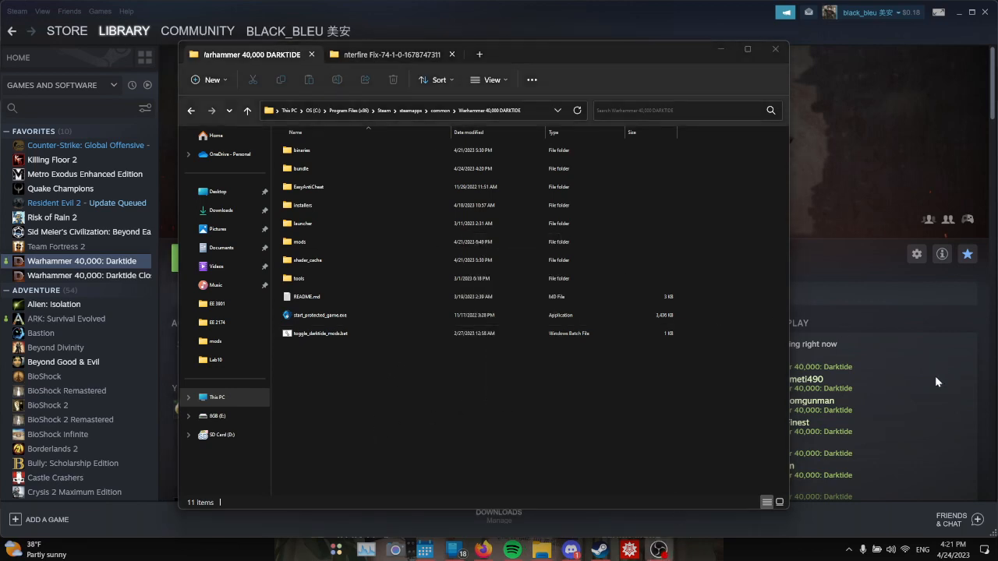